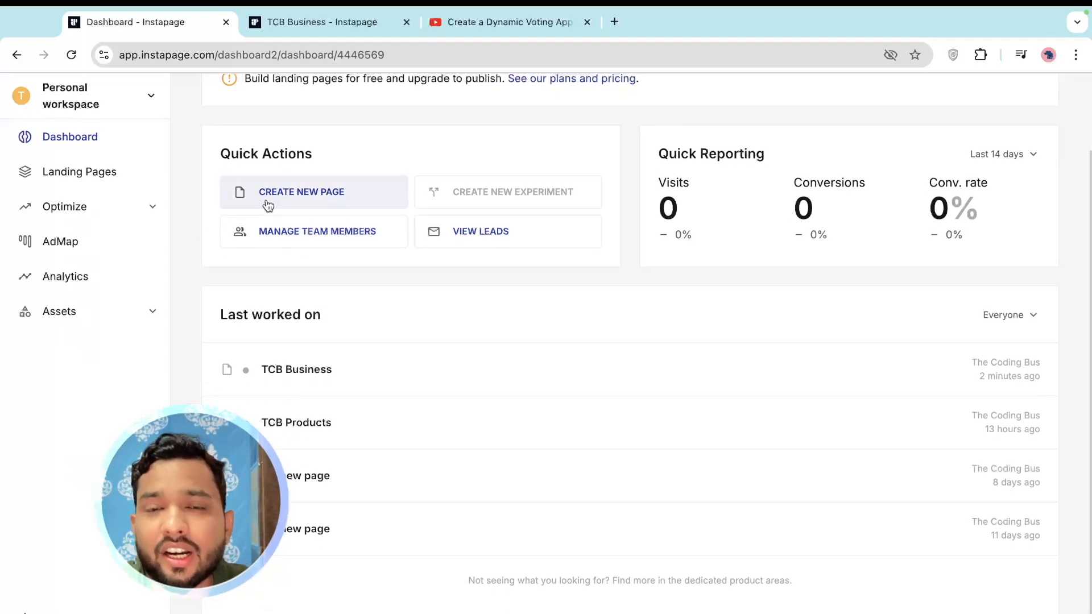
Start a new Standard Landing Page using the first layout template
click(305, 195)
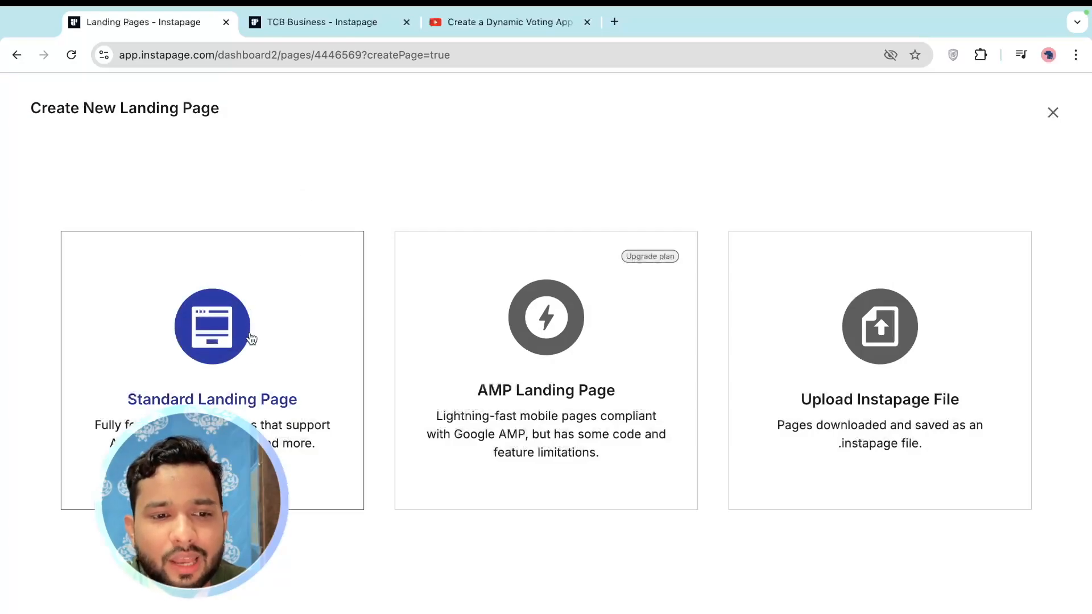
click(207, 346)
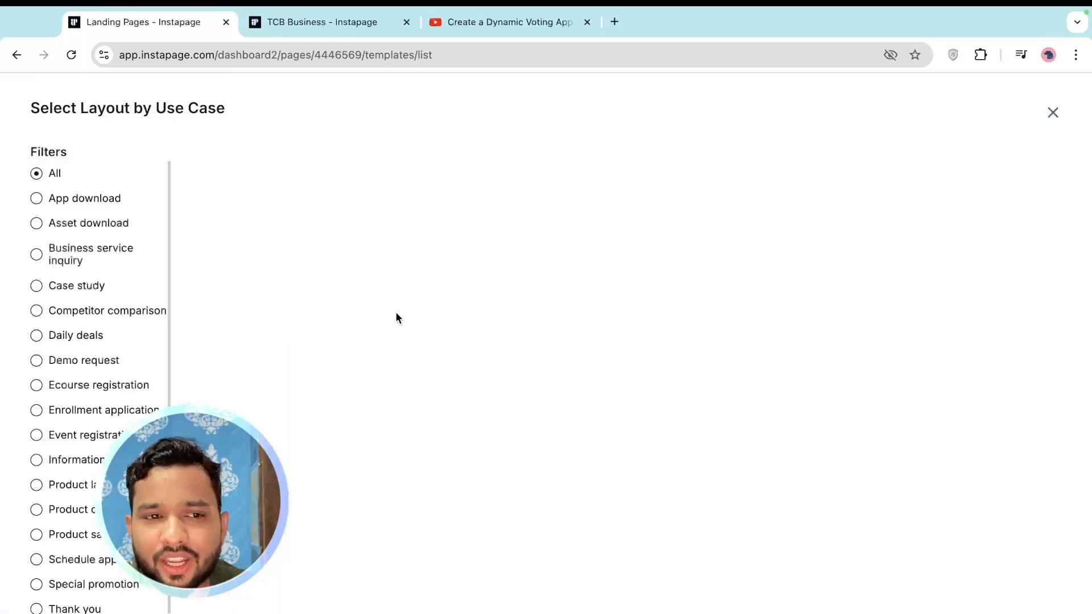
scroll(454, 392, down, 8)
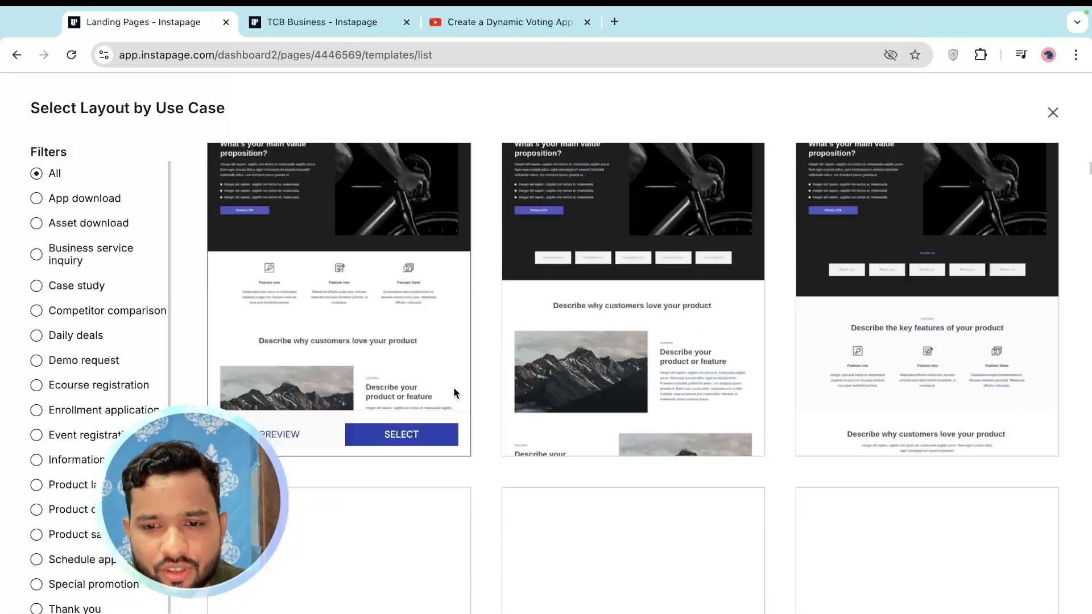
scroll(453, 391, down, 4)
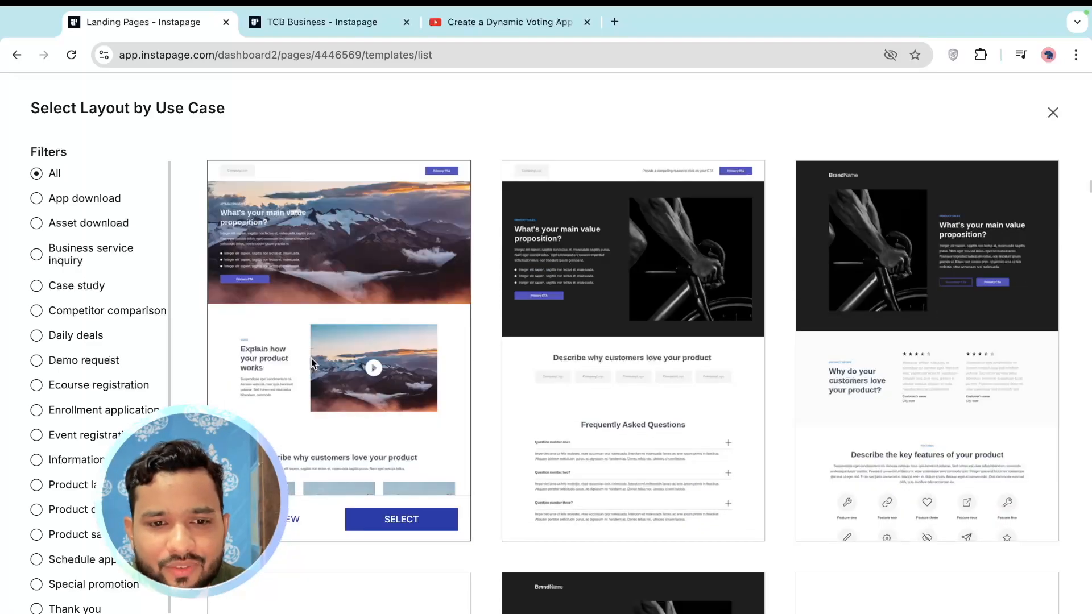
click(391, 519)
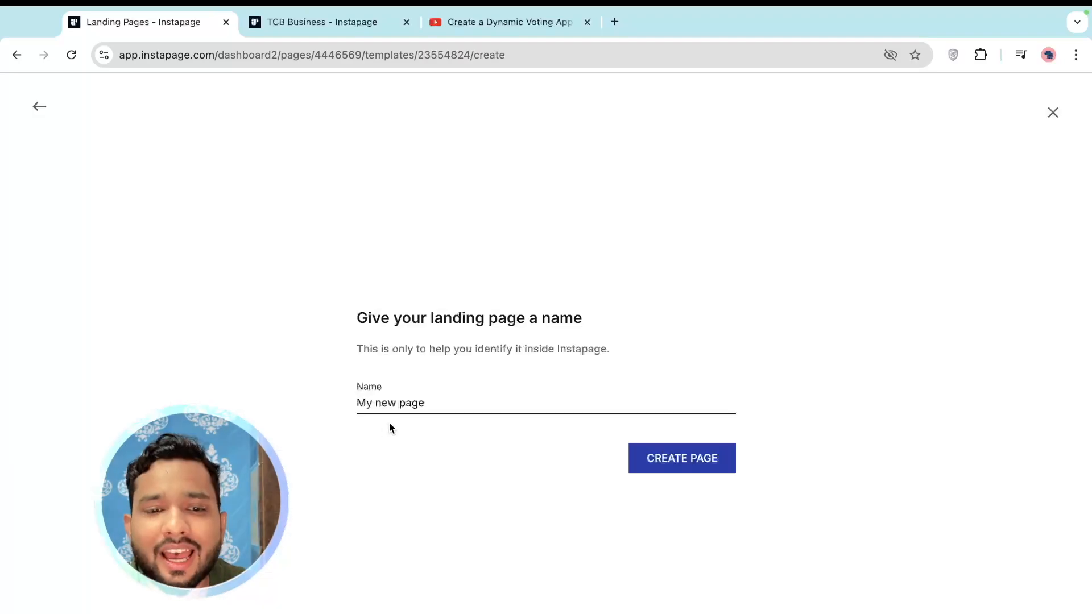
Name the page 'Travel' and create it
triple_click(432, 401)
text(Travel)
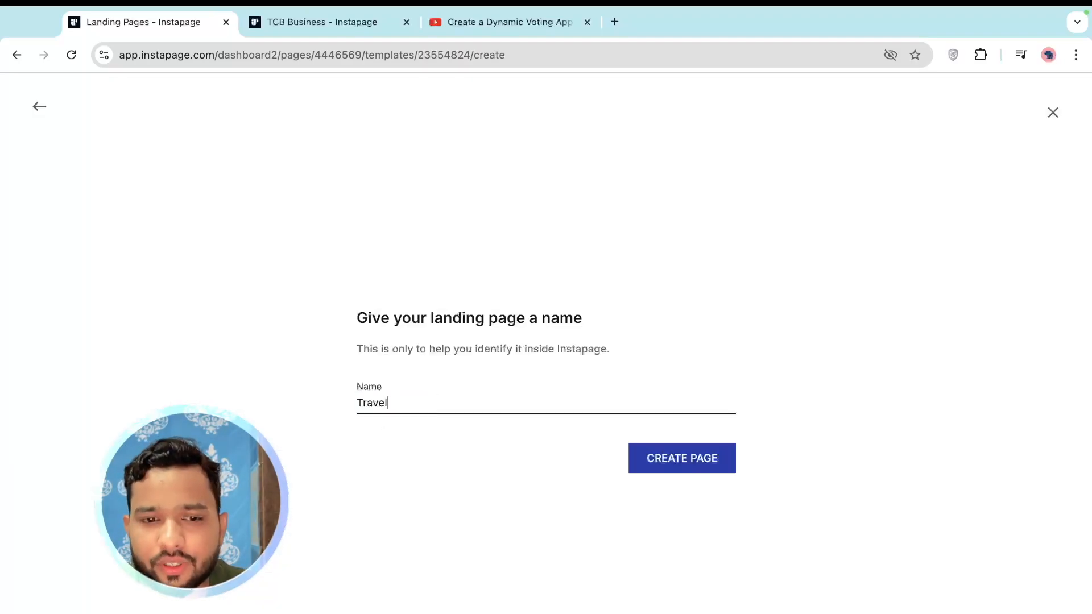
click(648, 472)
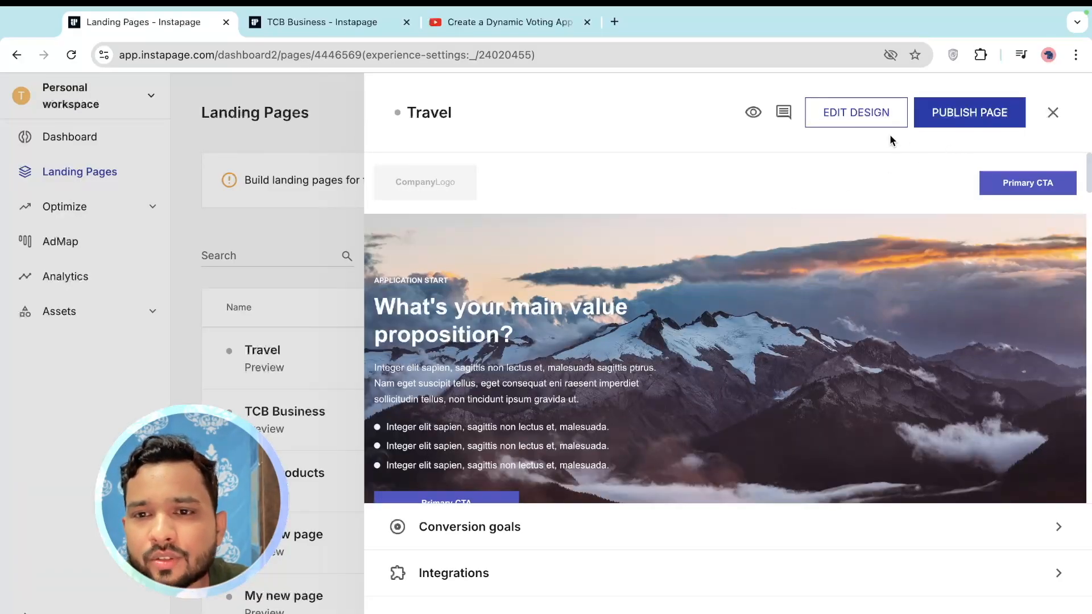
Edit the Travel page's design and bring up the library of insertable forms
click(859, 118)
scroll(527, 375, down, 10)
scroll(526, 376, down, 10)
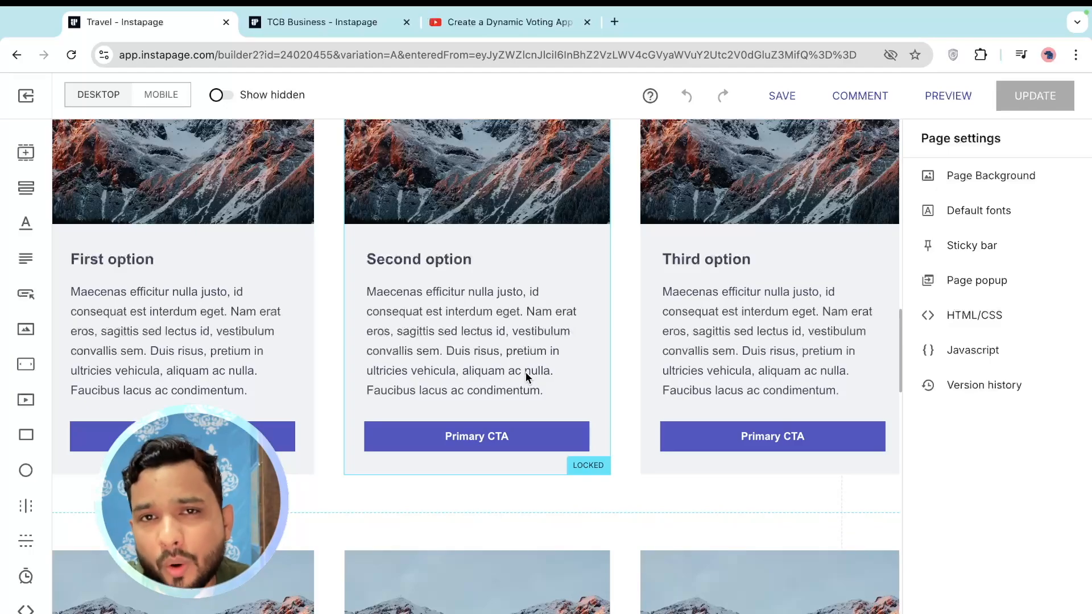
click(19, 193)
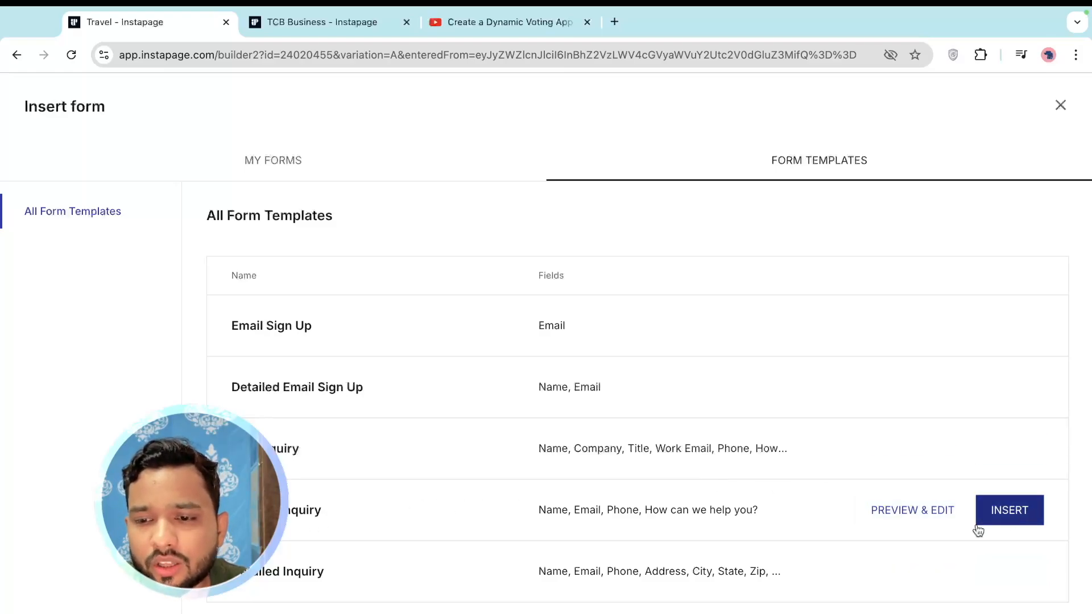
Insert the inquiry form and drag it up to the video section
click(1004, 516)
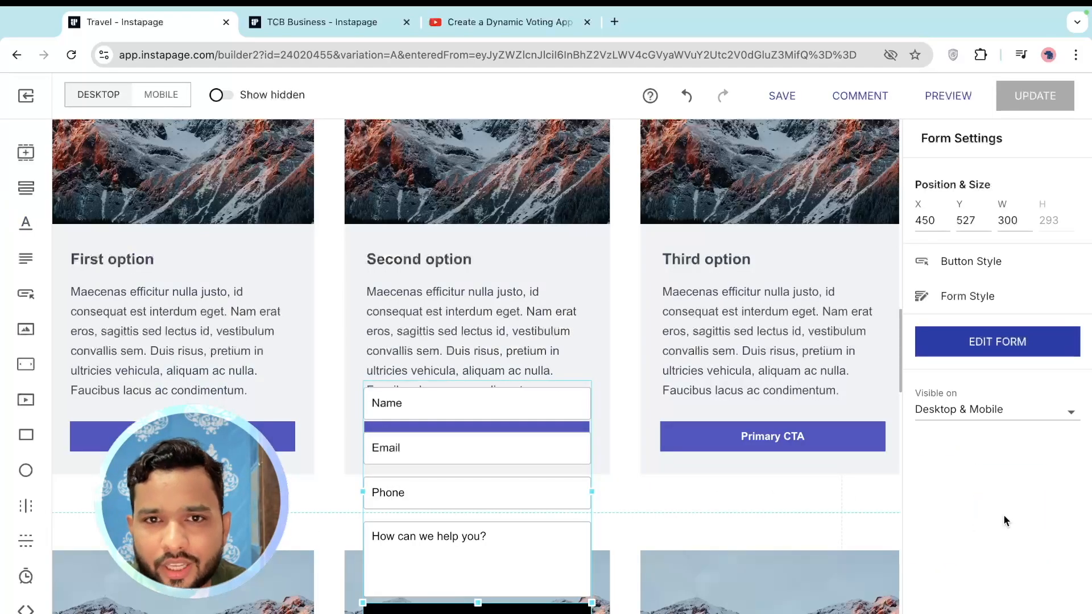
scroll(460, 312, down, 5)
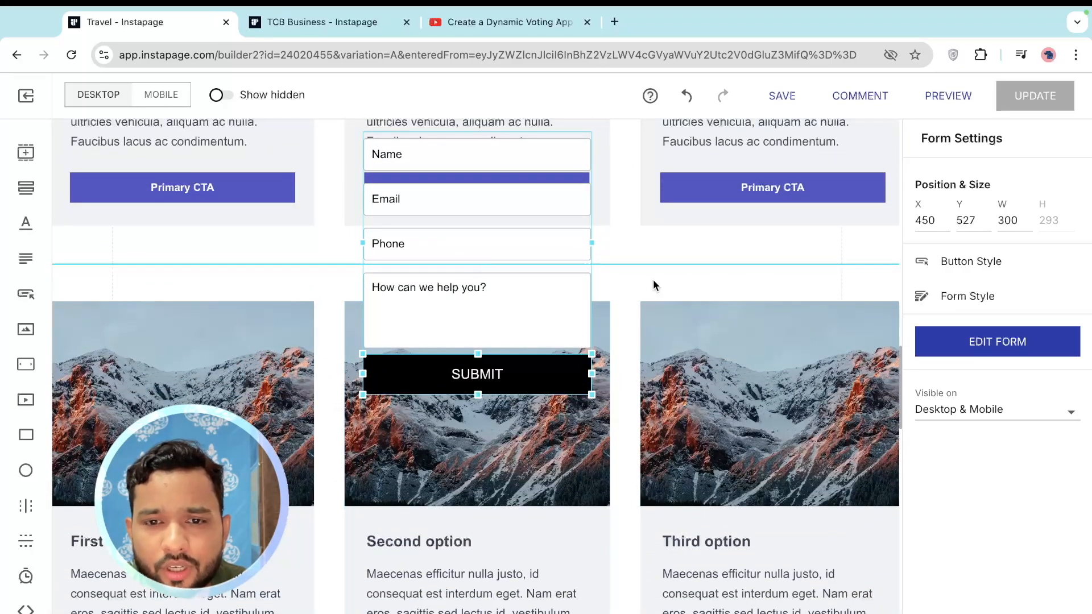
scroll(655, 281, up, 1)
scroll(663, 281, up, 8)
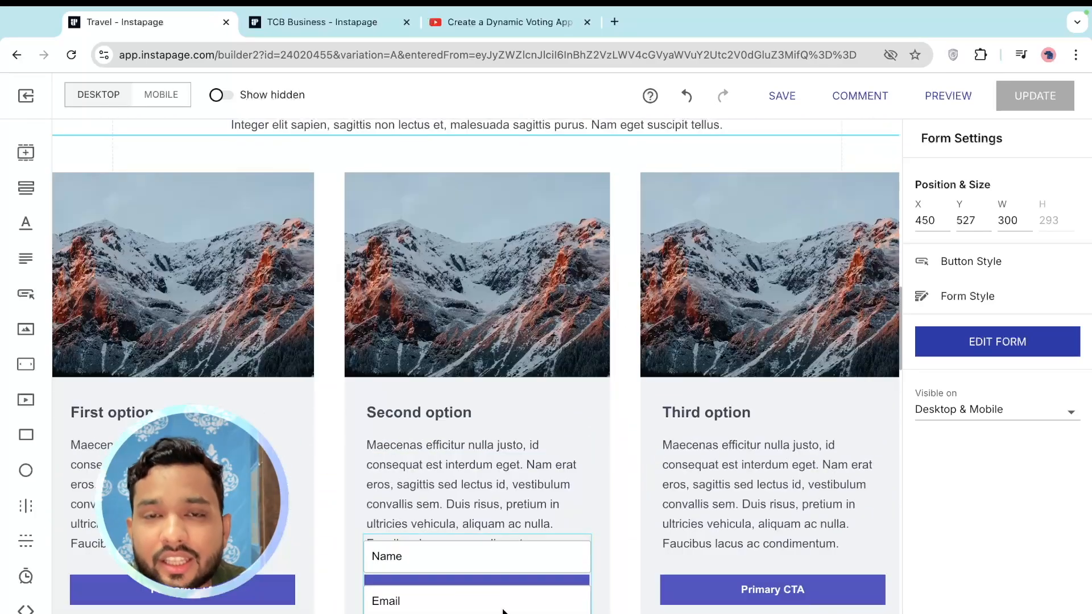
drag(503, 611, 517, 170)
scroll(517, 170, up, 7)
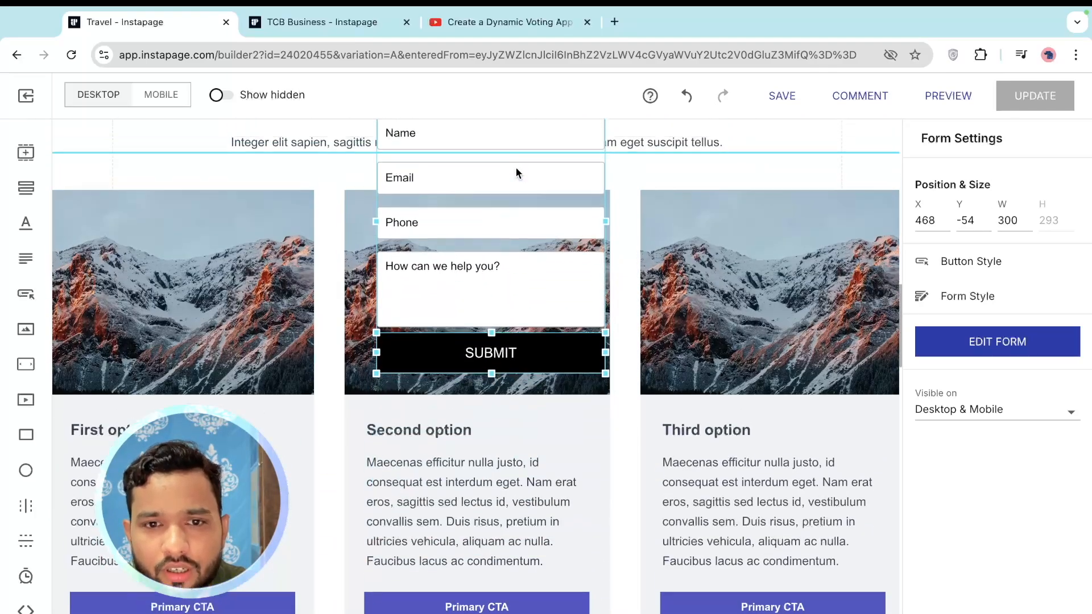
scroll(514, 535, up, 3)
drag(496, 612, 517, 316)
scroll(302, 313, up, 3)
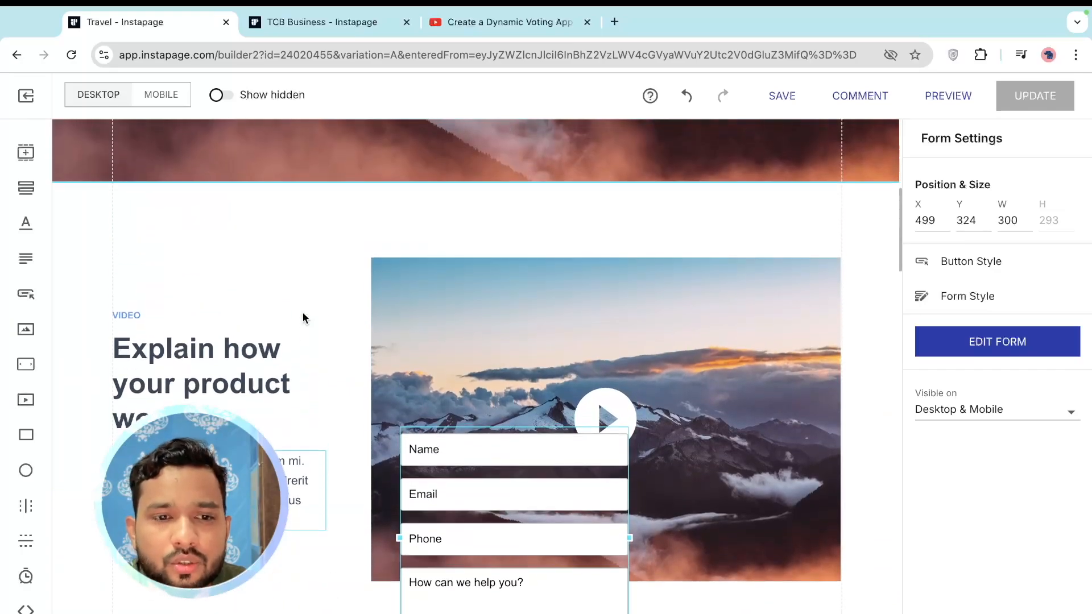
Delete the video section's headline, VIDEO label and paragraph
click(219, 354)
key(Delete)
click(141, 316)
key(Delete)
click(293, 483)
key(Delete)
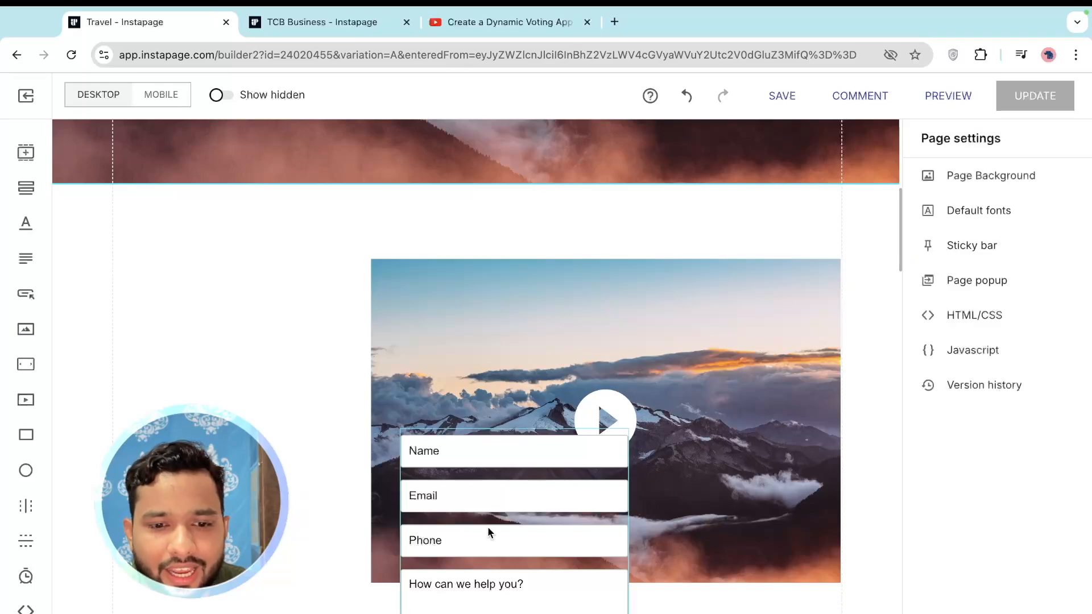
Place the form in the left column beside the video at X 120, Y 115, width 300
drag(513, 556, 226, 370)
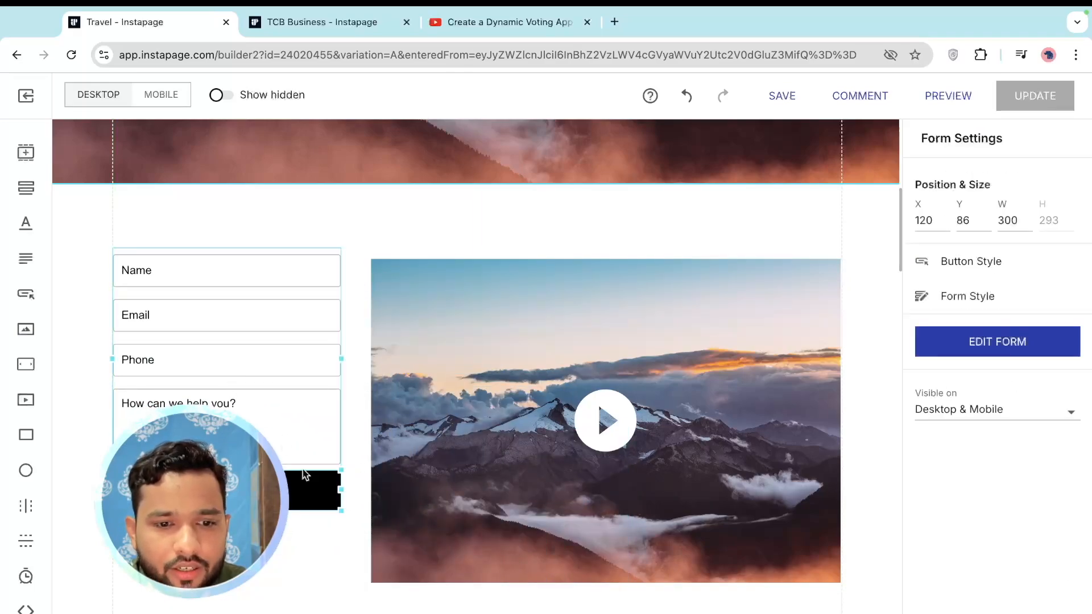
click(305, 565)
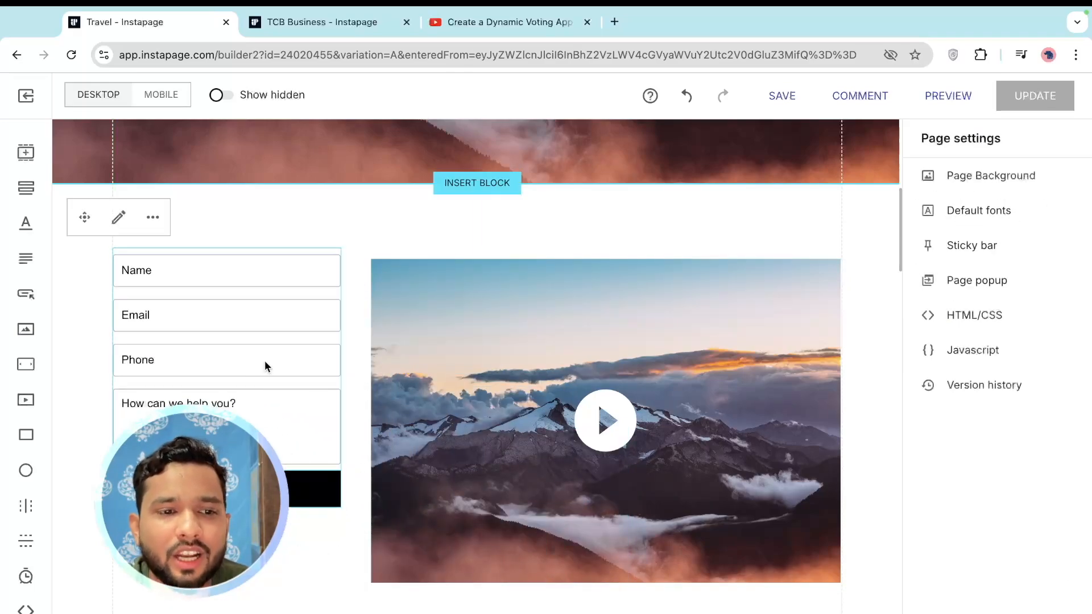
click(259, 364)
scroll(258, 367, down, 1)
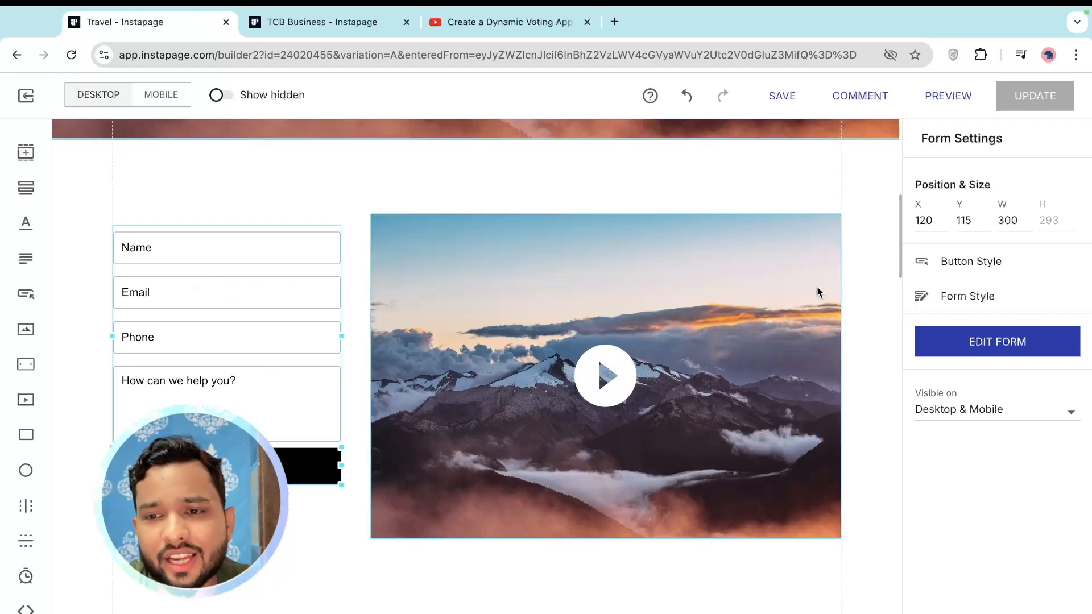
Add a dropdown field below Phone with options UK, US and India
click(981, 344)
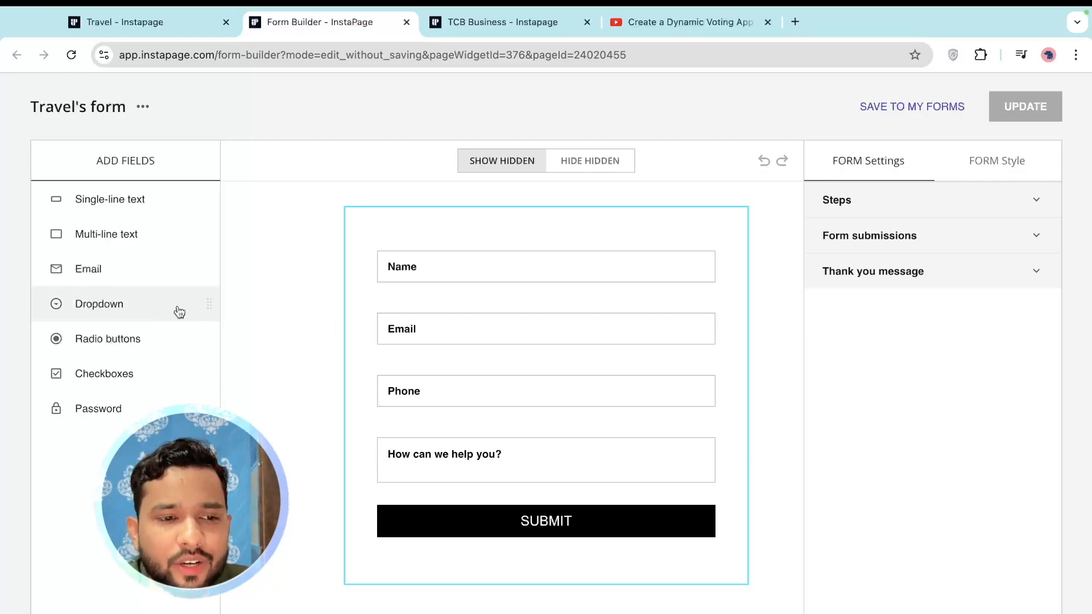
drag(89, 306, 484, 421)
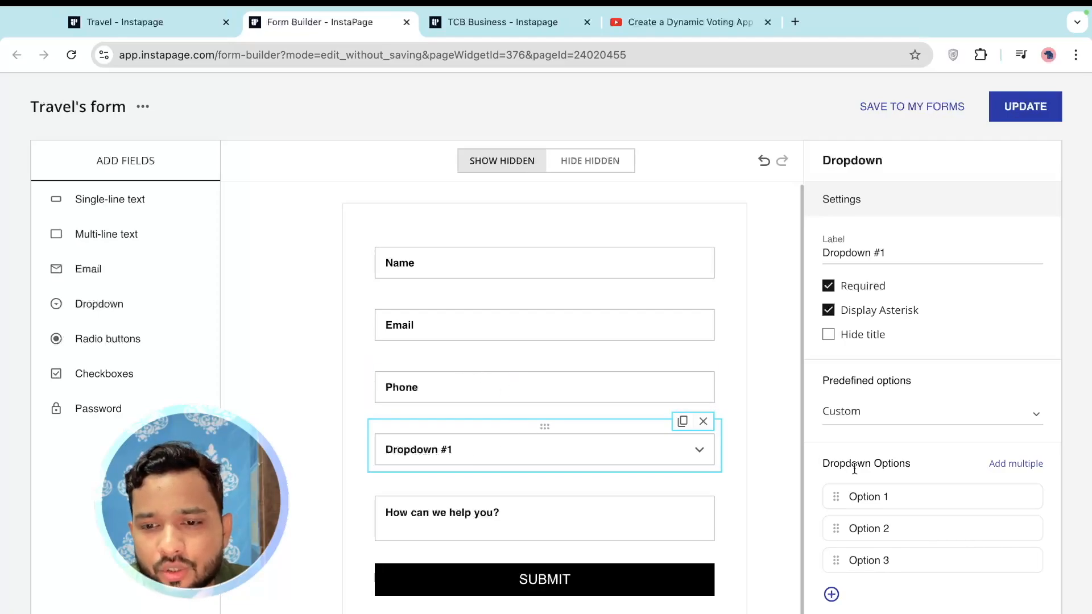
click(927, 493)
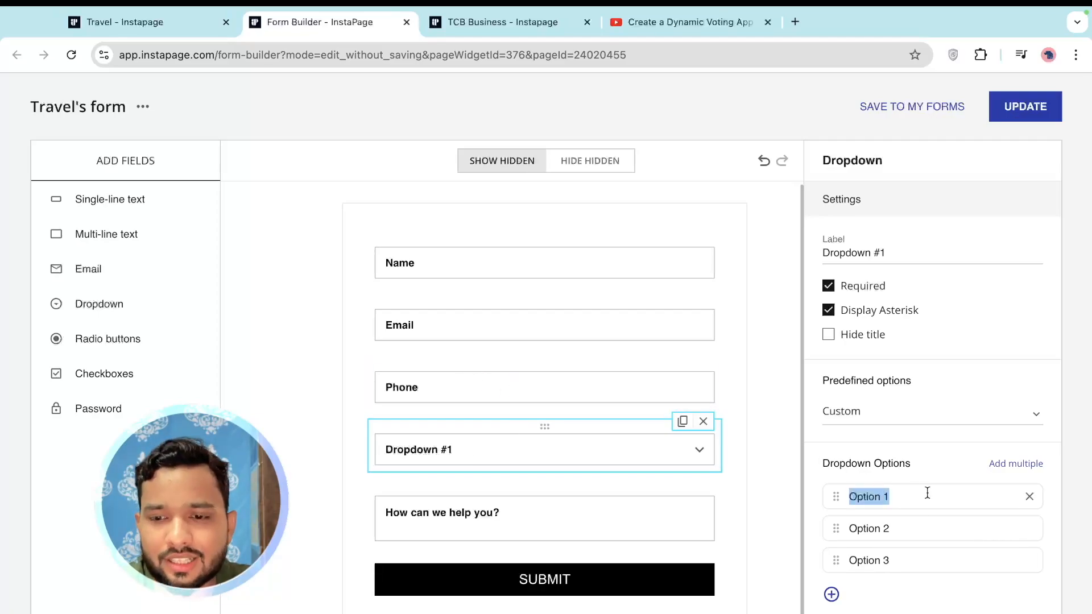
text(UK)
key(Tab)
text(US)
click(897, 558)
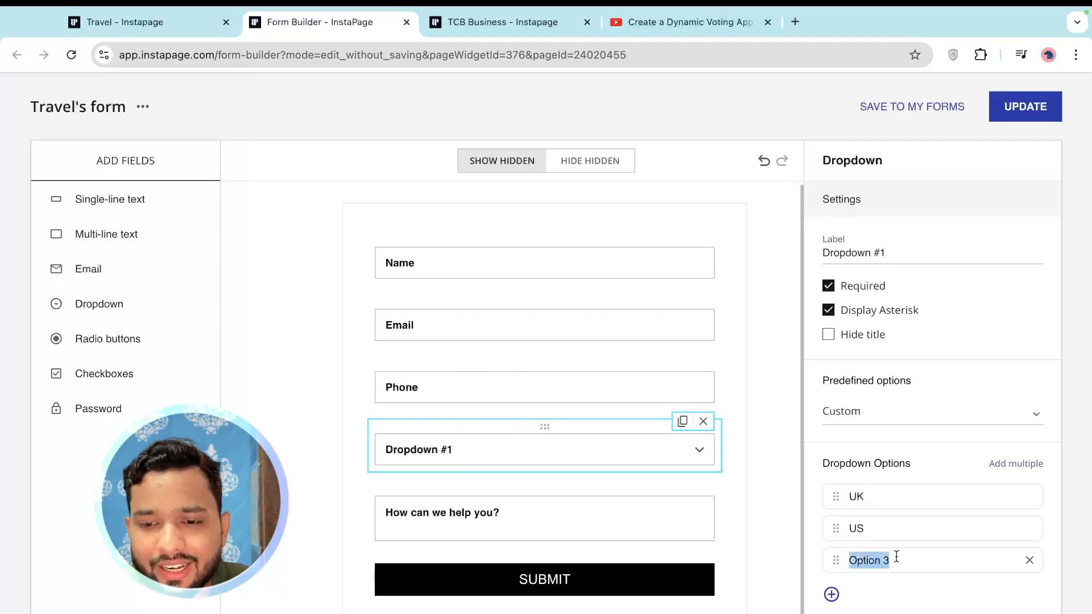
text(India)
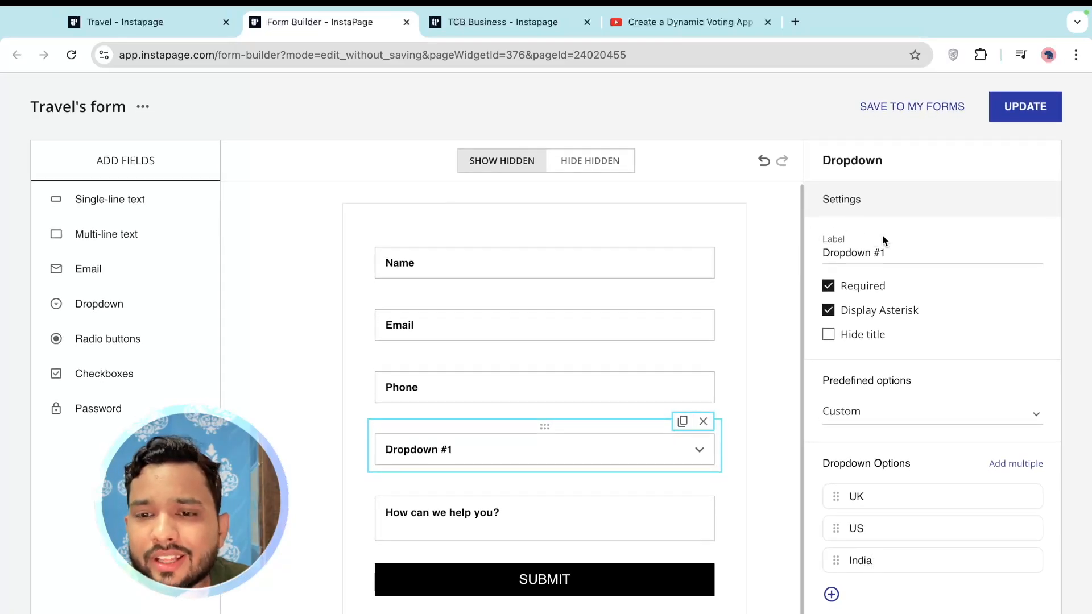
Label the dropdown 'Select Destination Country'
triple_click(908, 257)
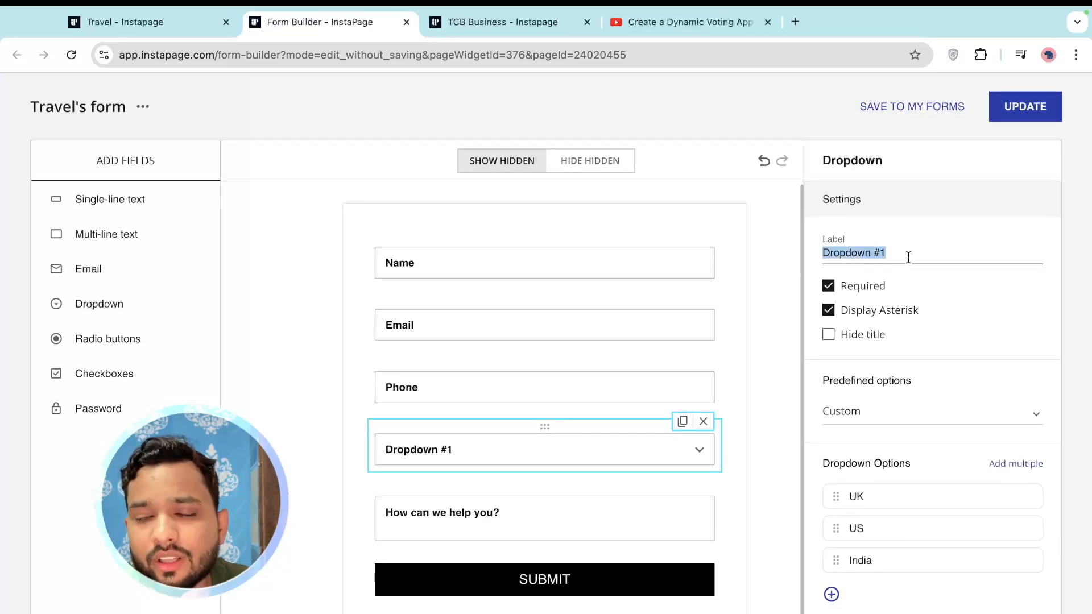
text(Select Destination Country)
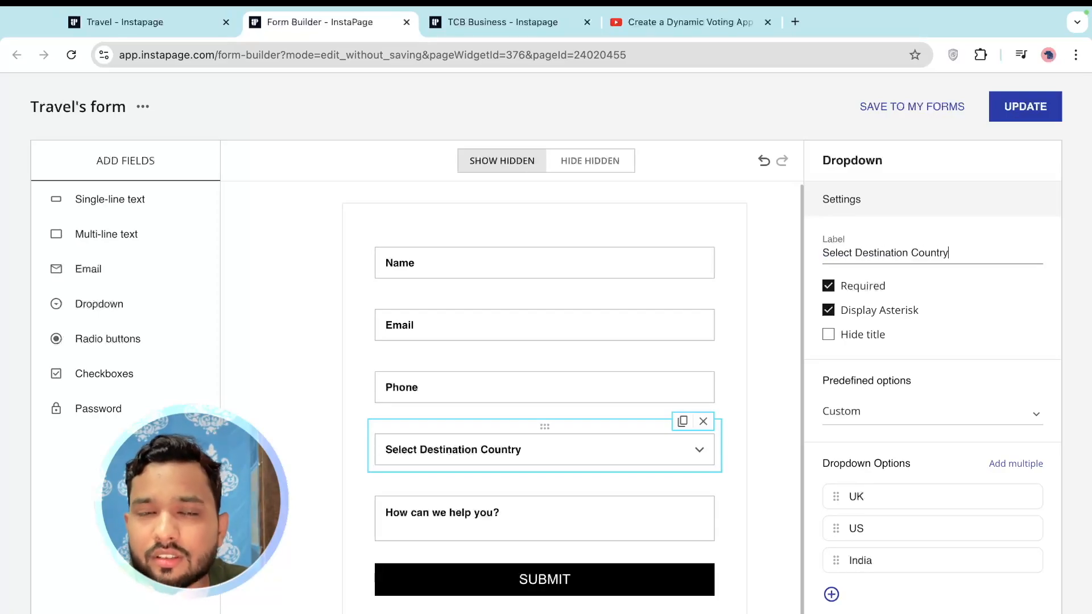
click(790, 228)
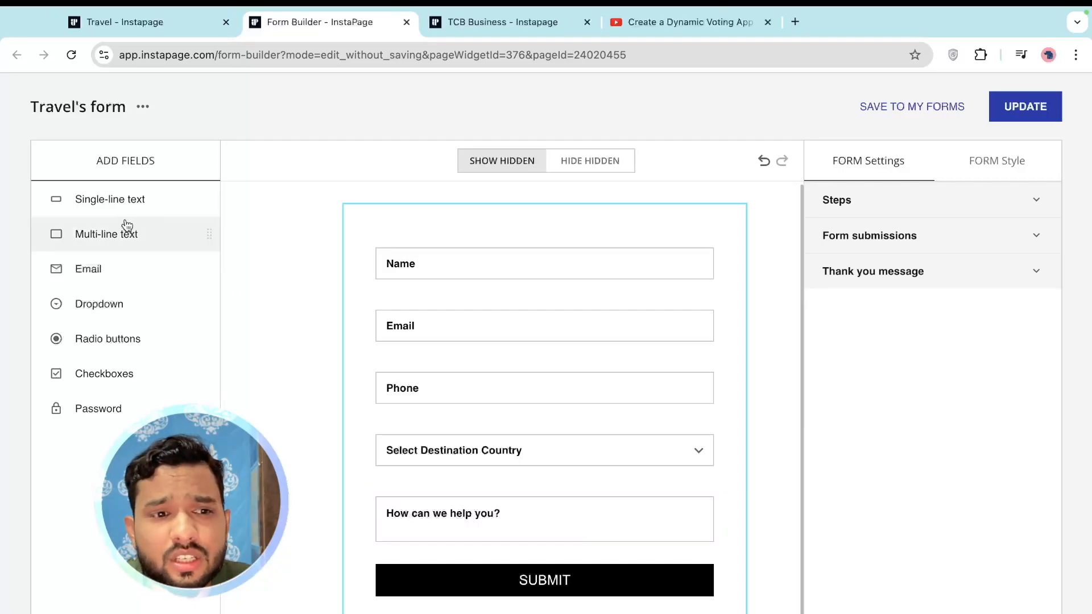
Remove trial single-line text and radio button fields, then update the form on the page
drag(92, 202, 443, 285)
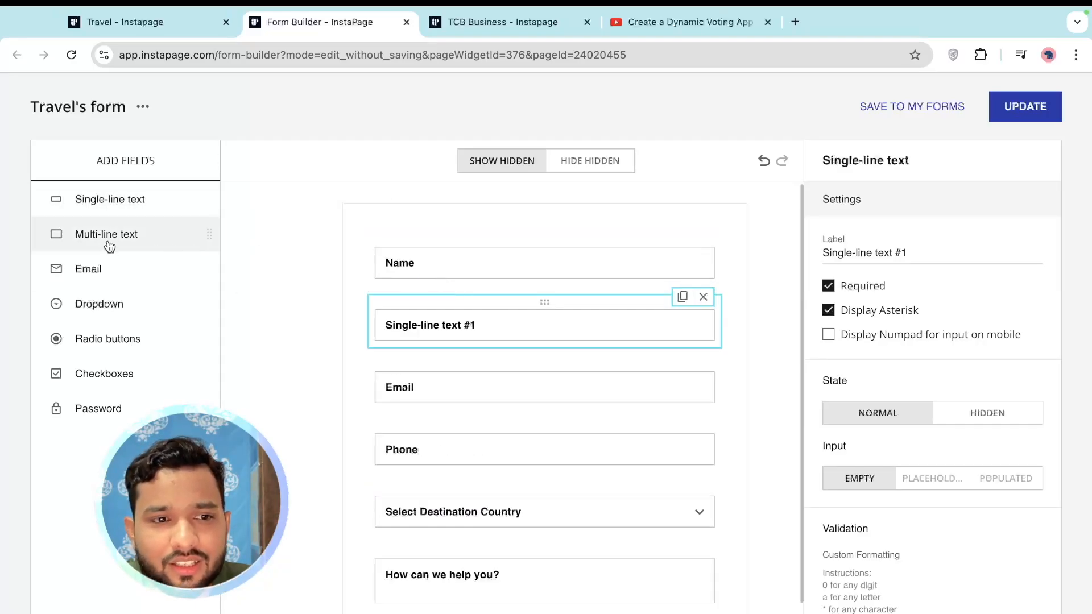
drag(99, 340, 524, 382)
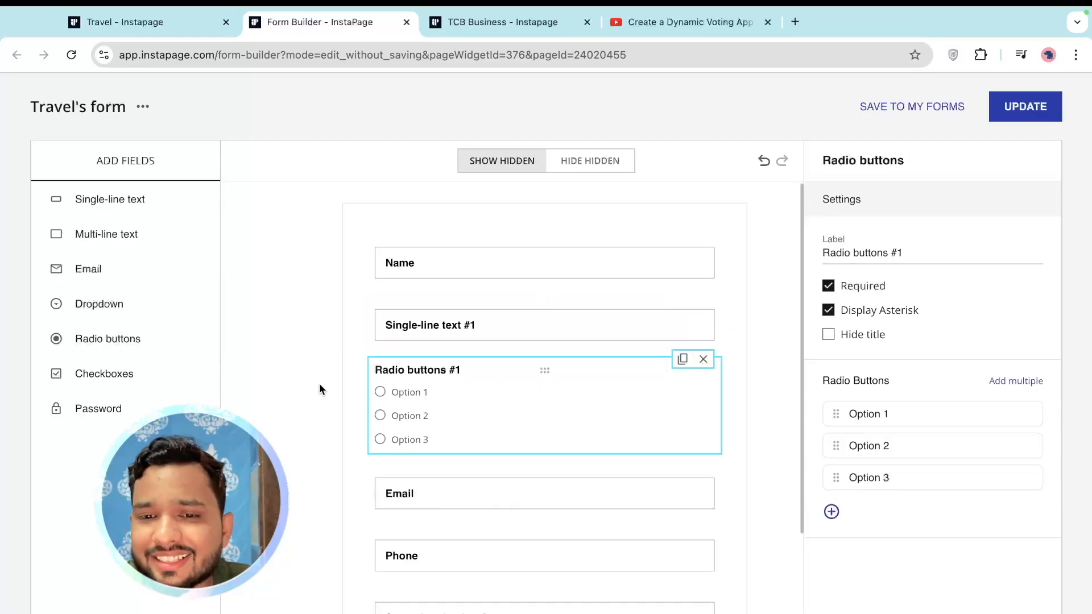
click(702, 364)
click(684, 322)
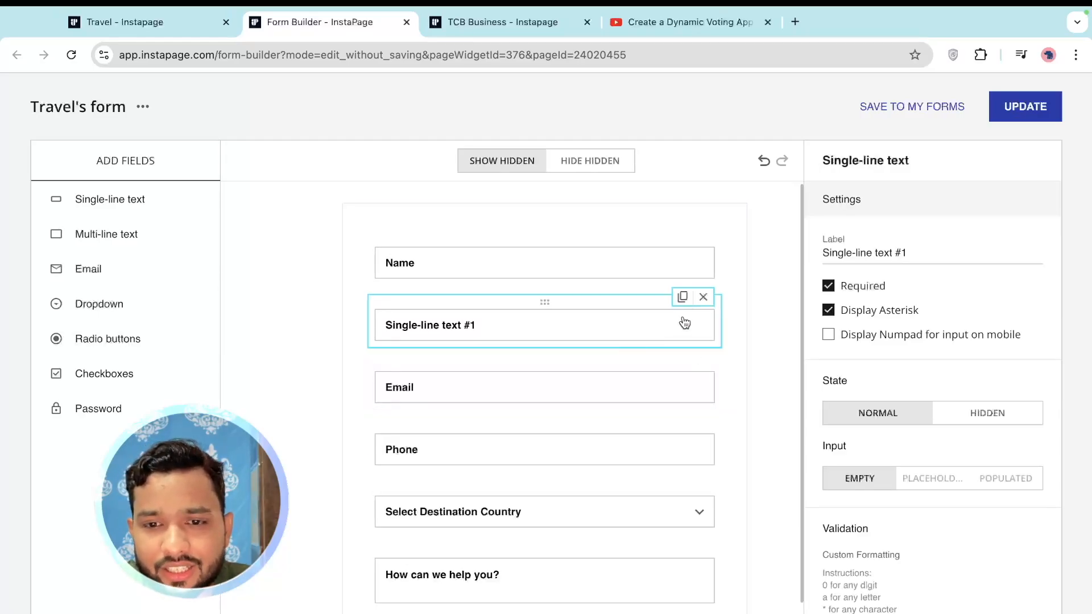
click(704, 297)
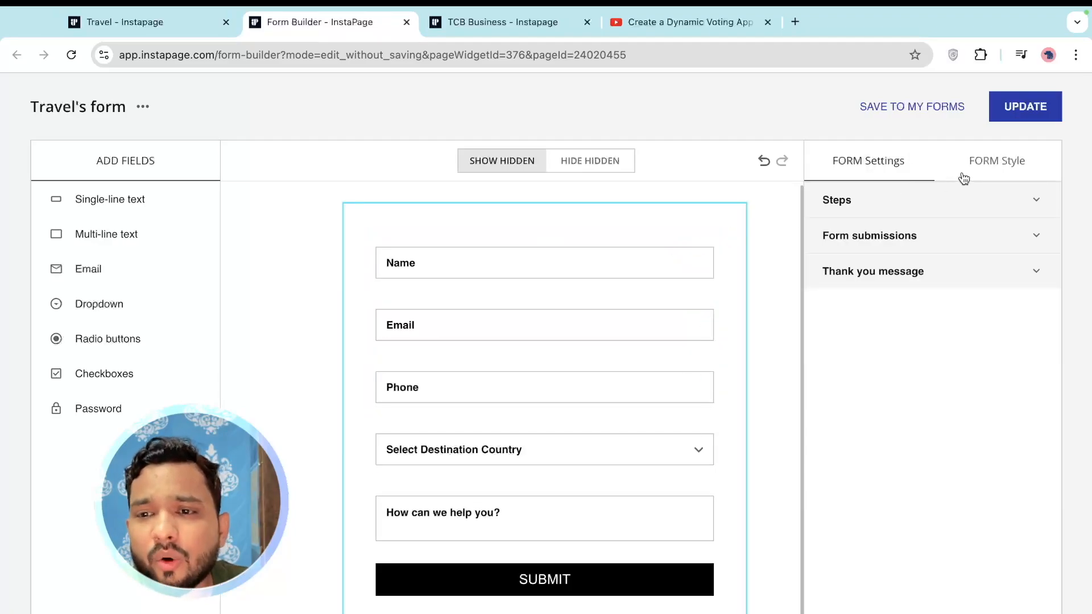
click(1035, 111)
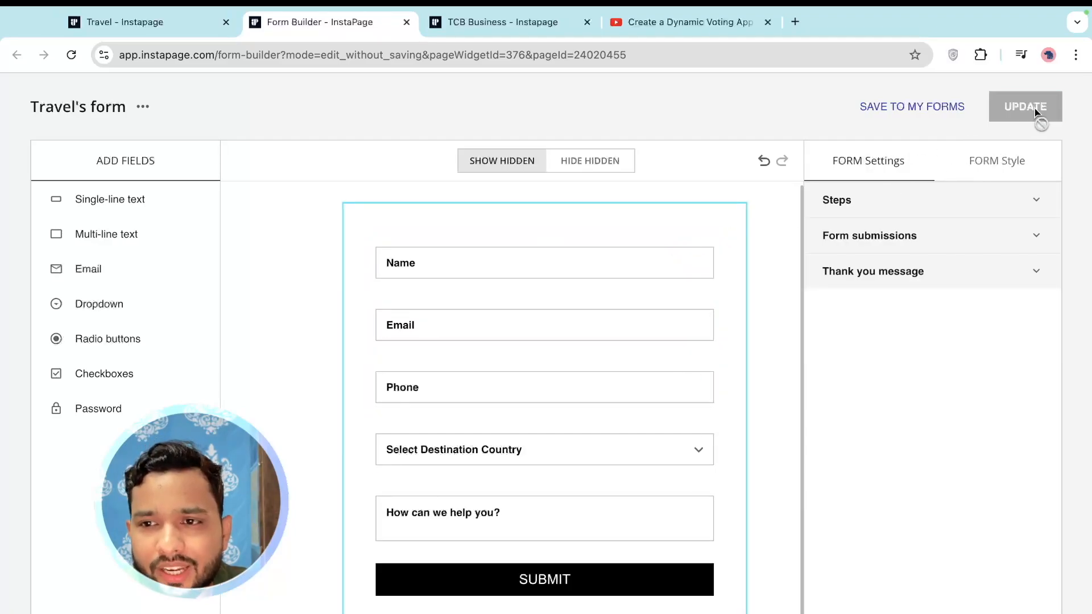
In the Travel page's mobile layout, move the form below the hero image, save, and return to desktop
click(165, 19)
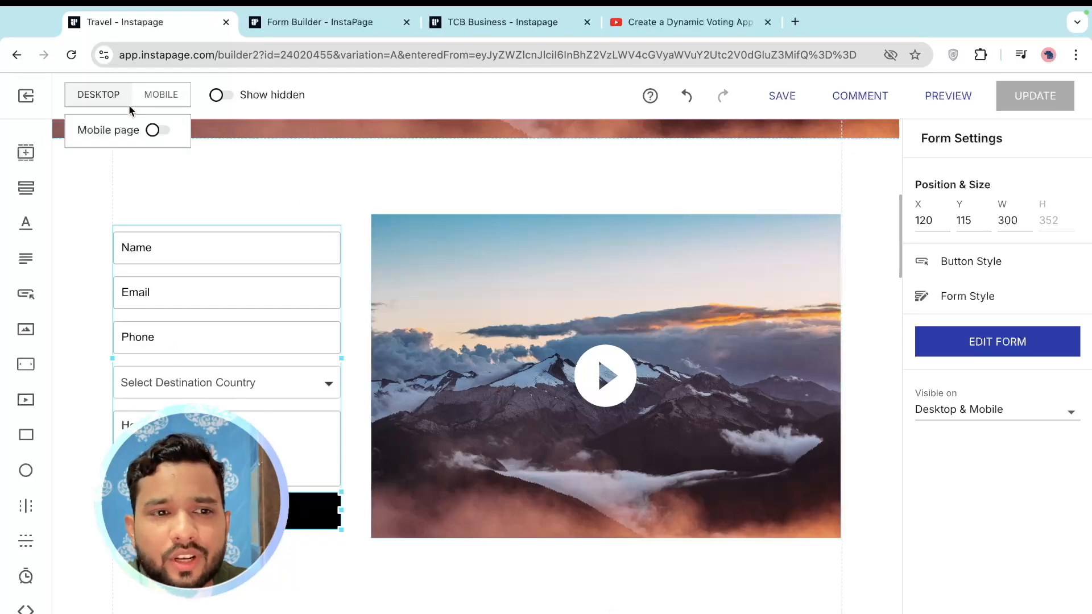
click(163, 95)
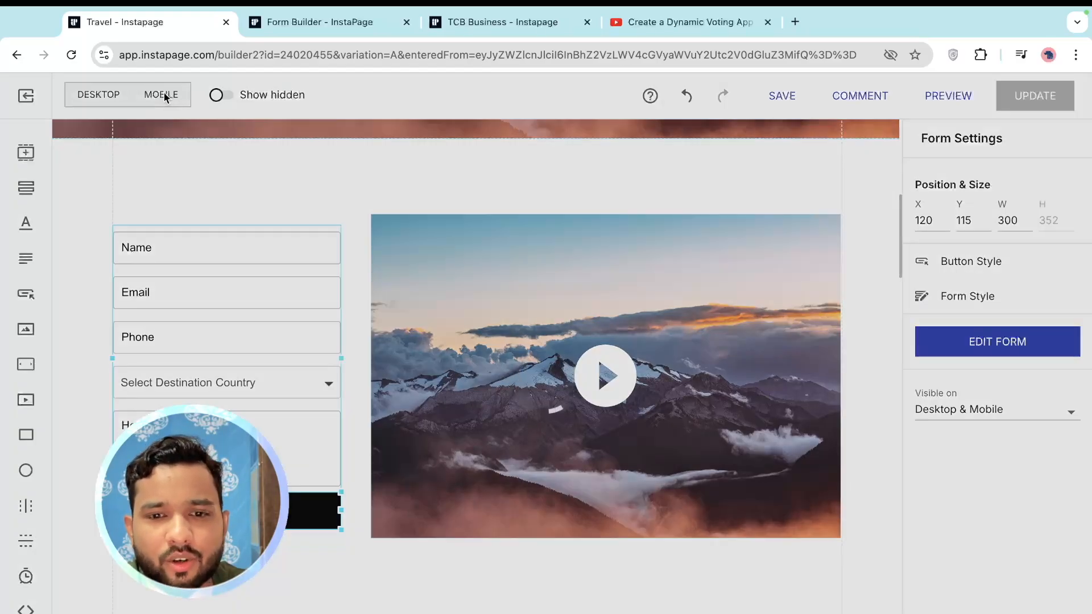
scroll(558, 435, down, 1)
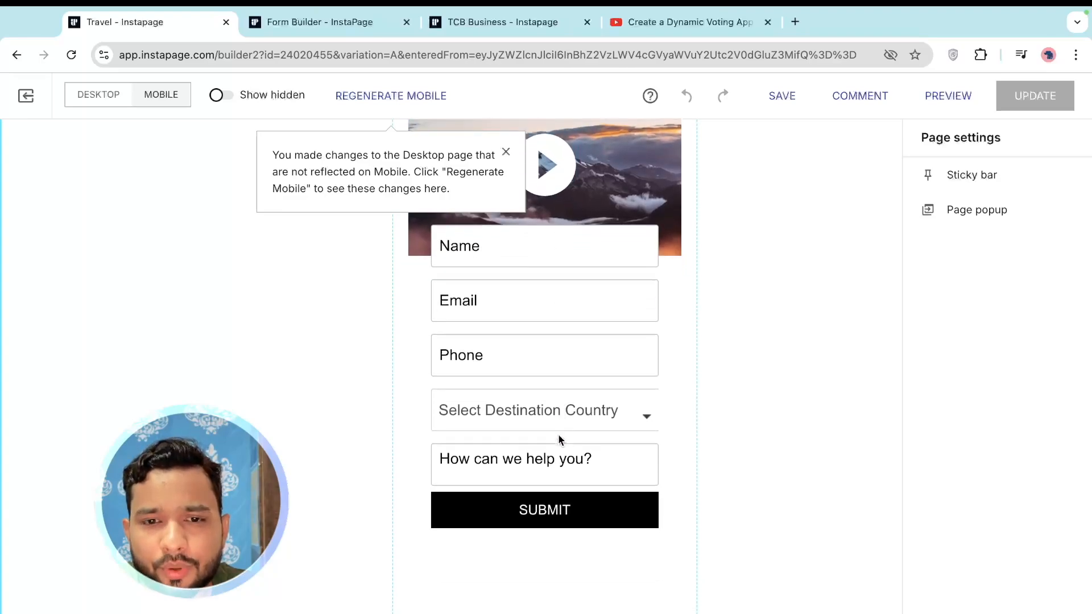
drag(562, 233, 567, 292)
scroll(405, 291, down, 3)
click(550, 460)
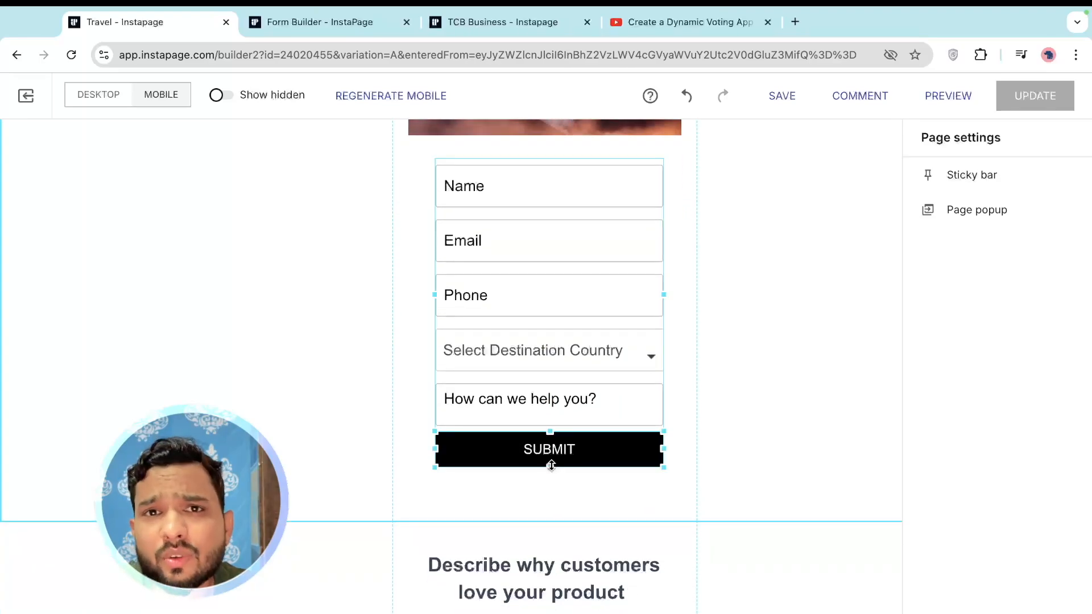
click(360, 283)
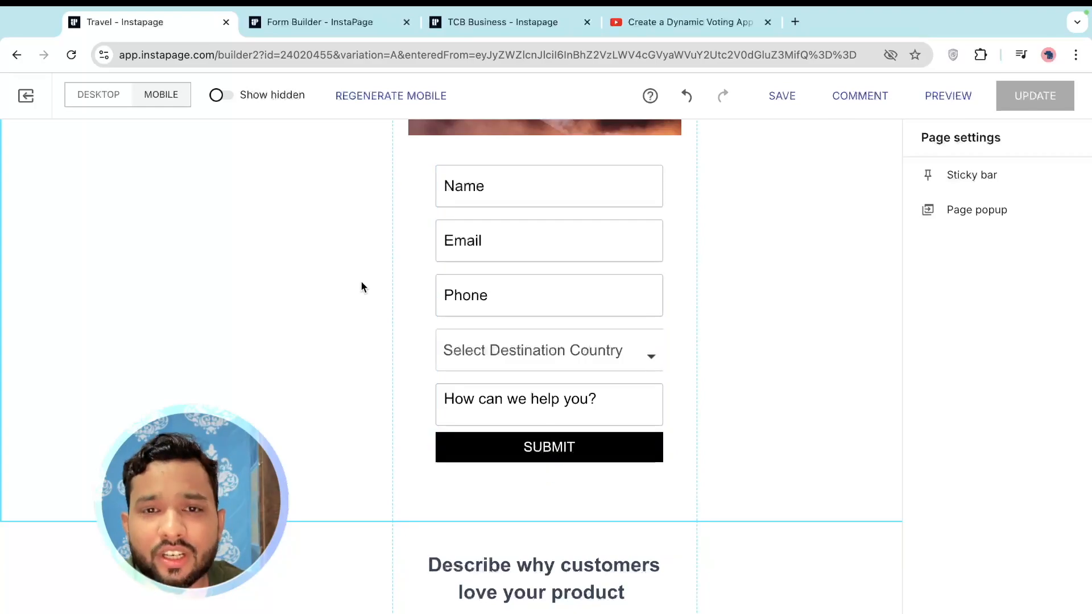
scroll(361, 283, up, 1)
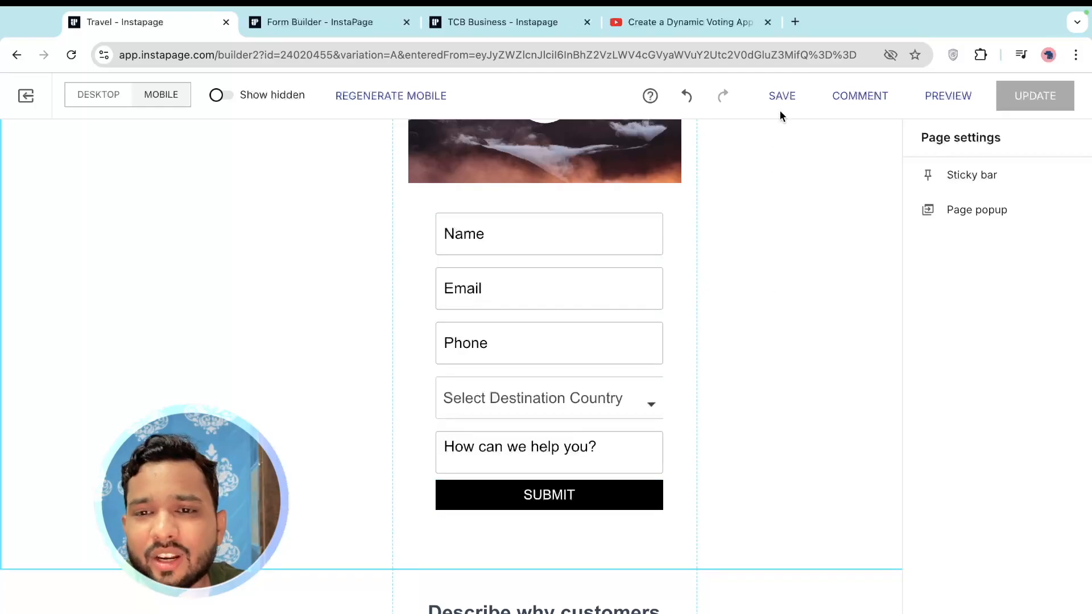
click(787, 97)
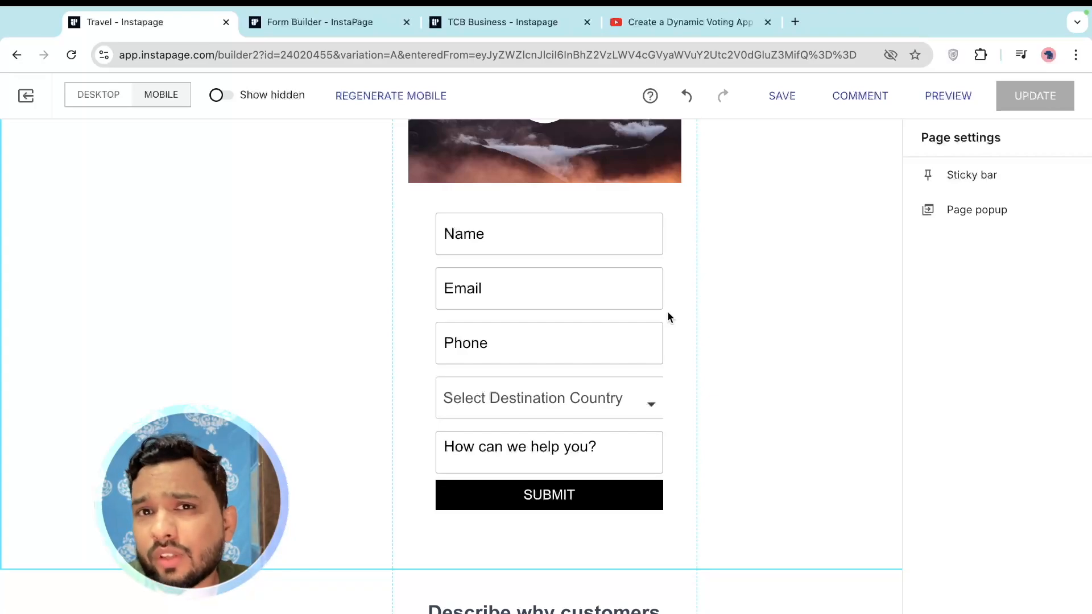
click(96, 94)
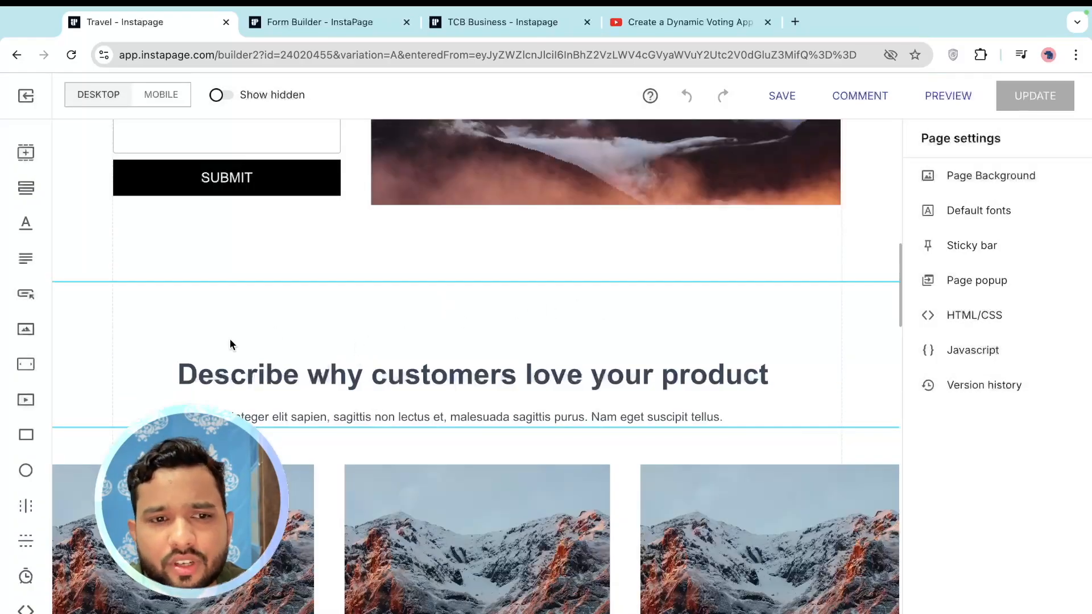
Insert the 'four benefits with icons' block (Benefit one to four) below the form section
click(25, 154)
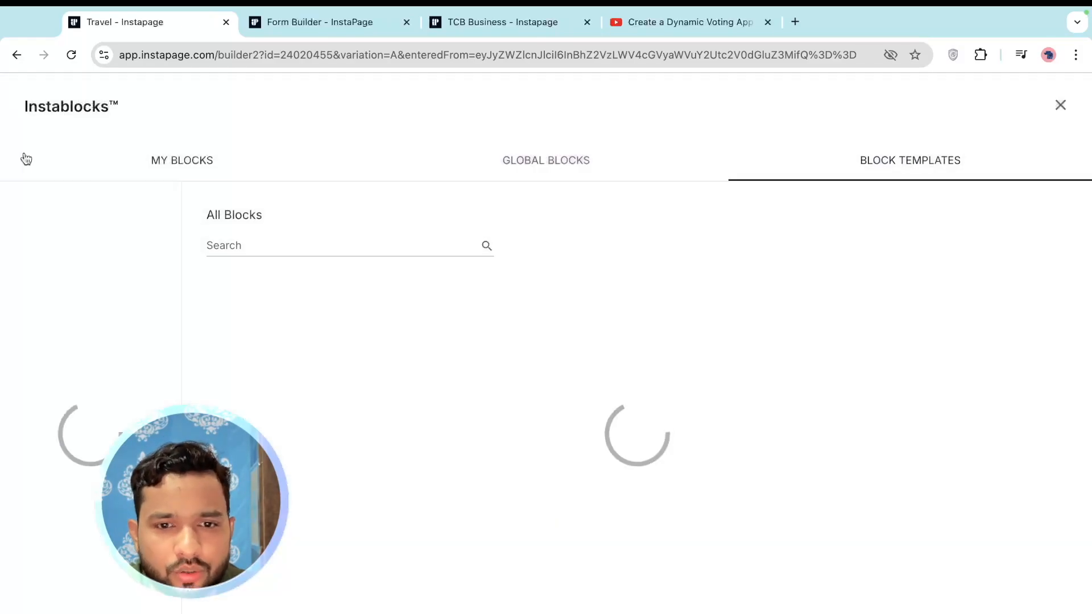
scroll(455, 398, down, 5)
scroll(487, 401, down, 4)
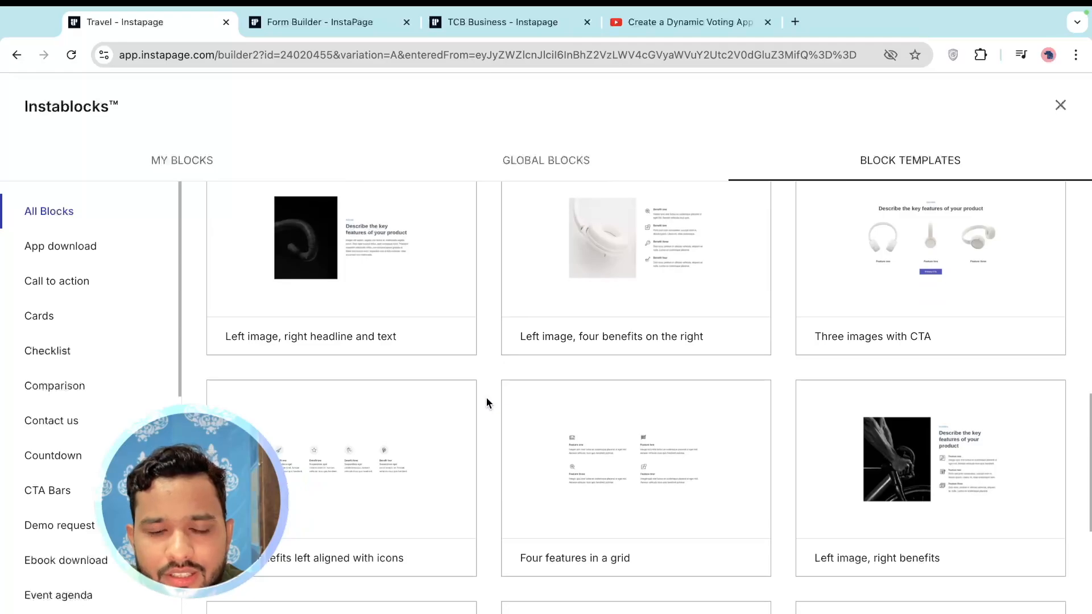
scroll(486, 401, down, 3)
scroll(486, 397, down, 1)
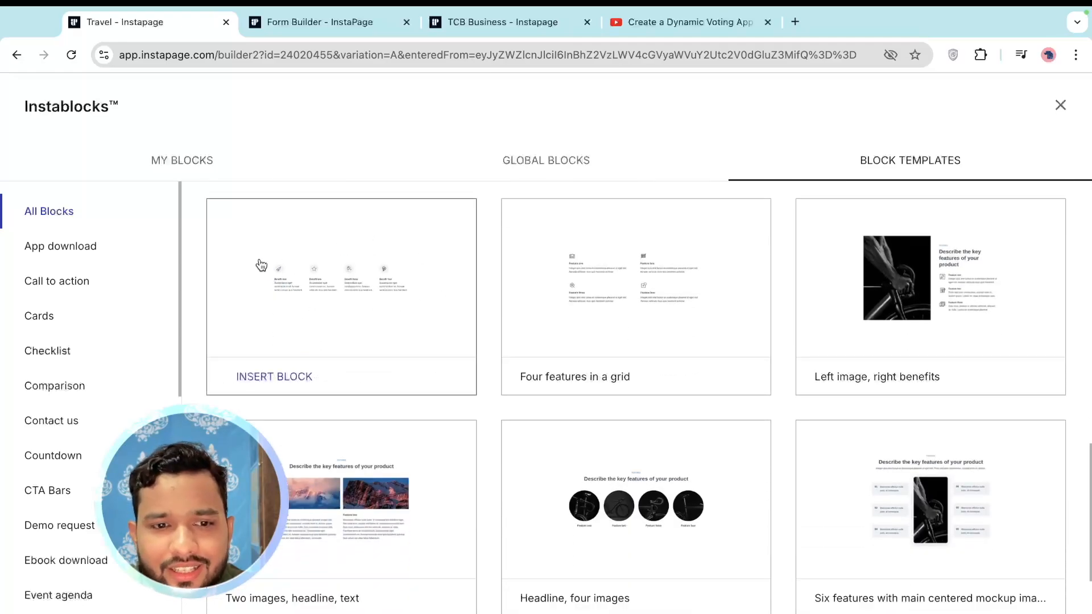
click(282, 378)
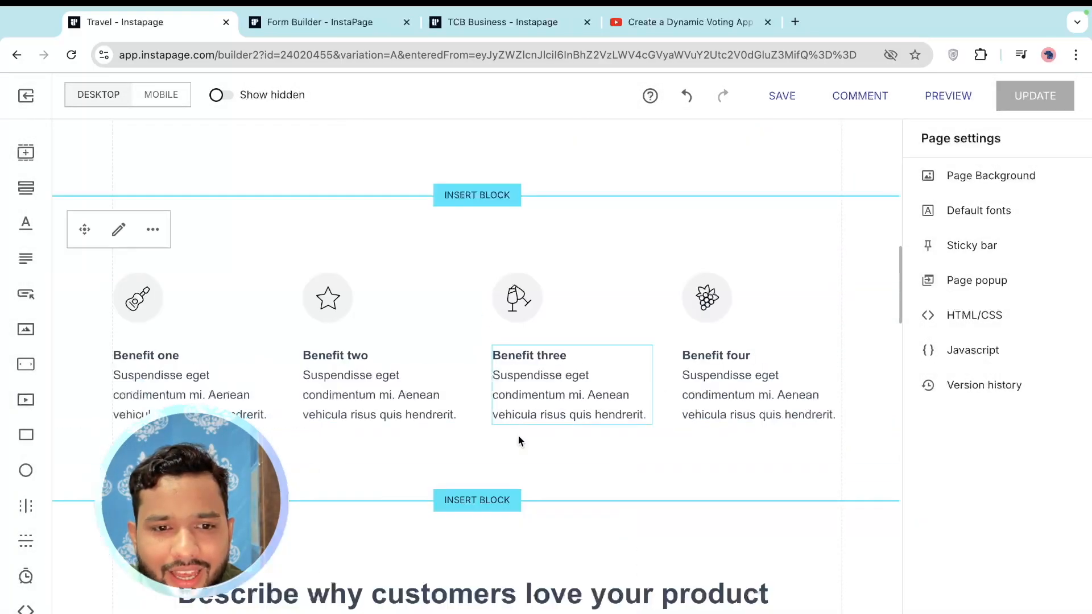
scroll(517, 443, up, 2)
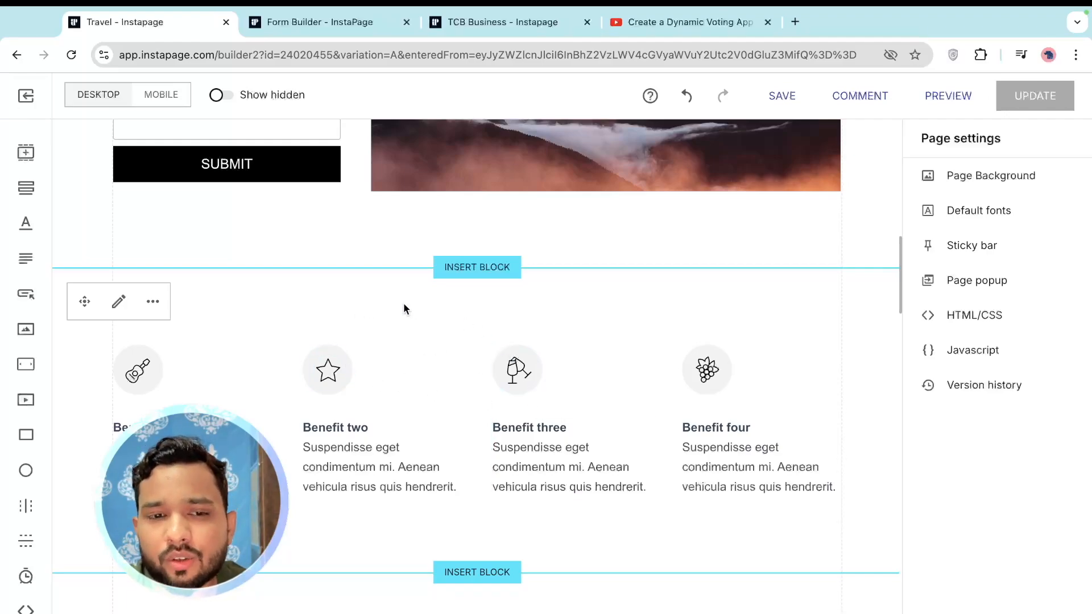
Build a new form with a single-line text field labelled 'Enter Your Name'
click(24, 188)
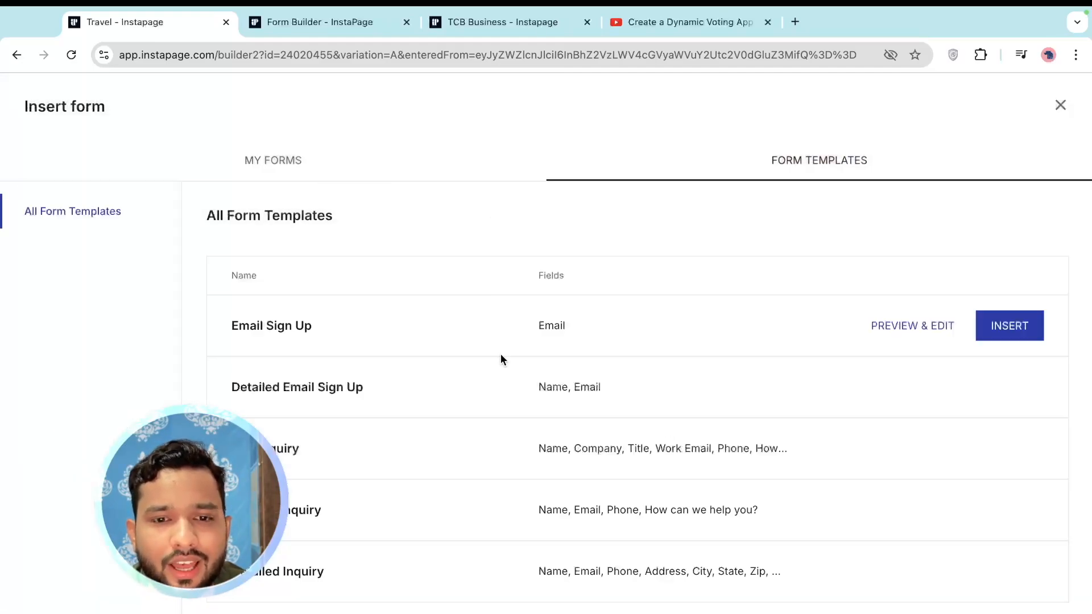
click(259, 161)
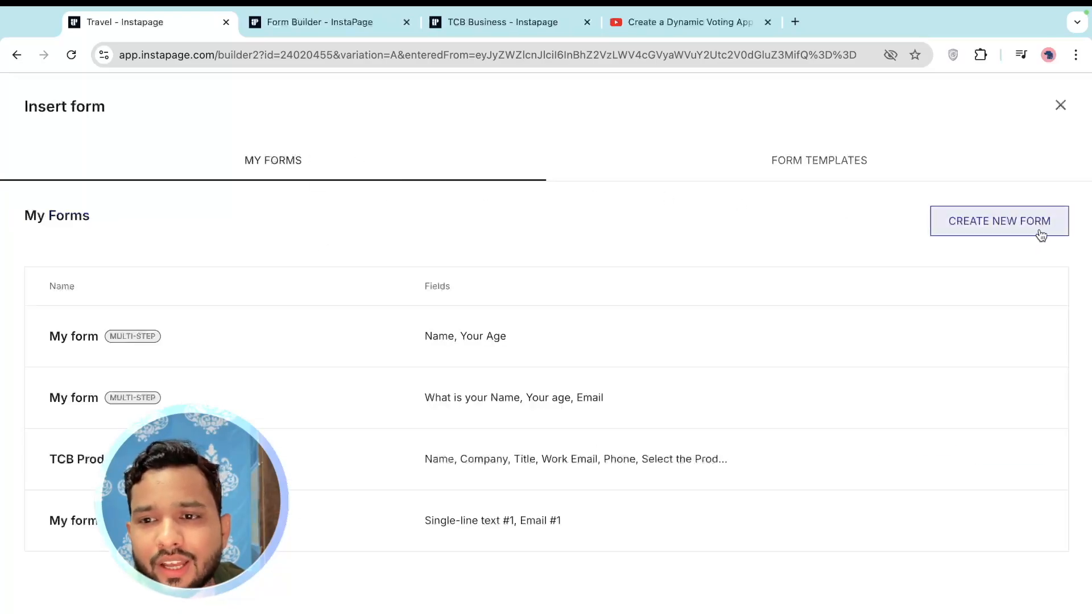
click(1005, 231)
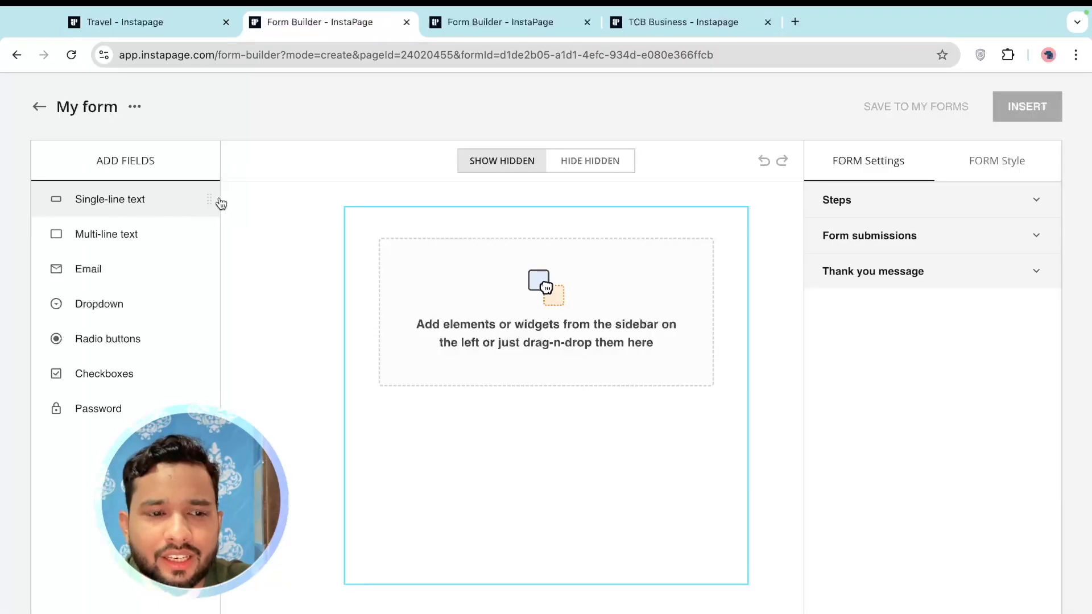
drag(143, 201, 469, 306)
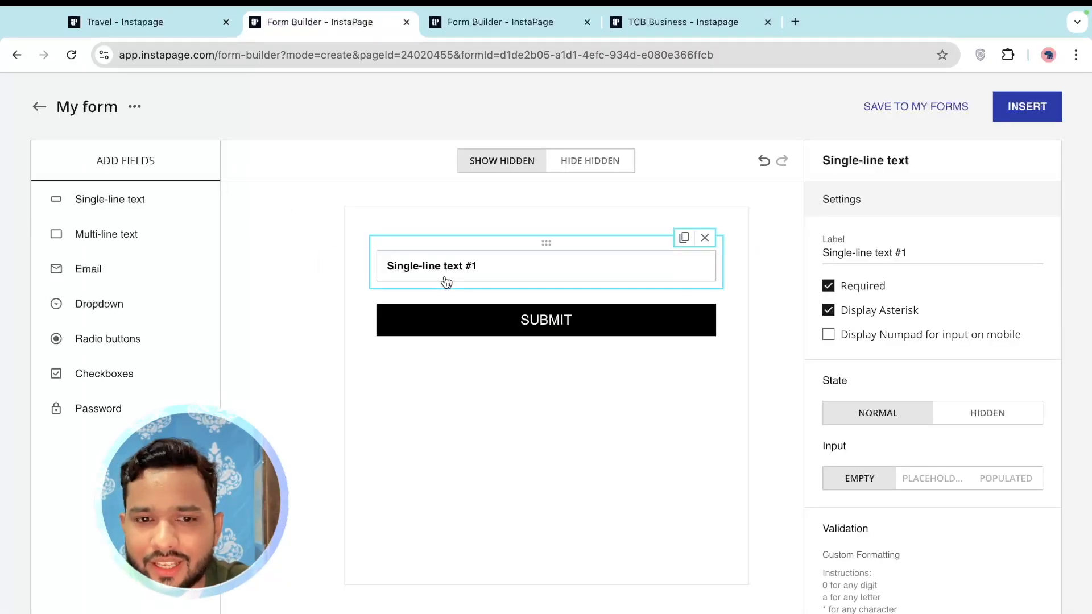
triple_click(947, 254)
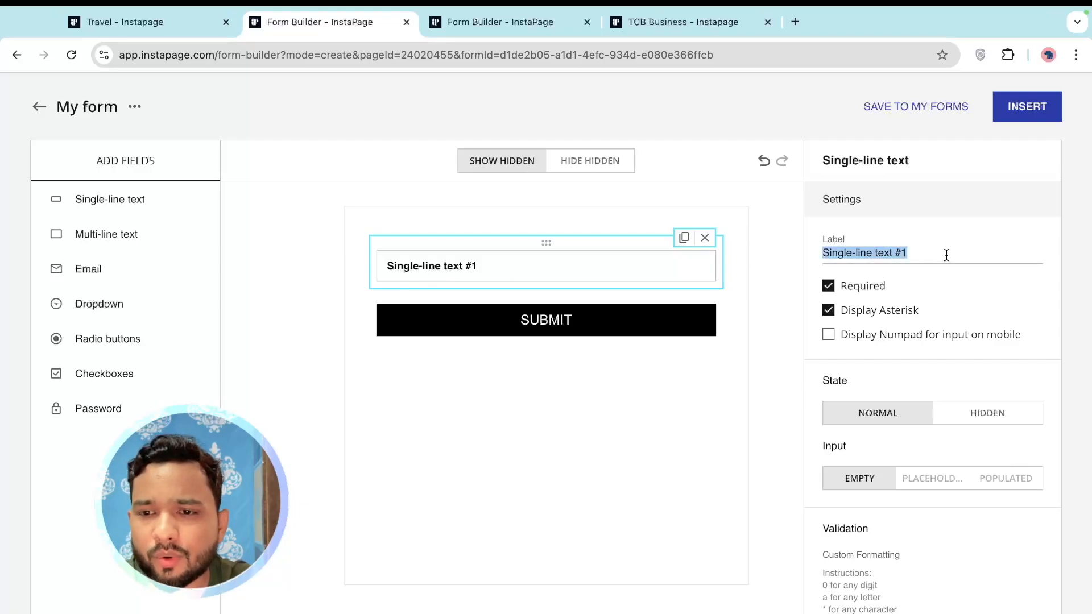
text(Enter )
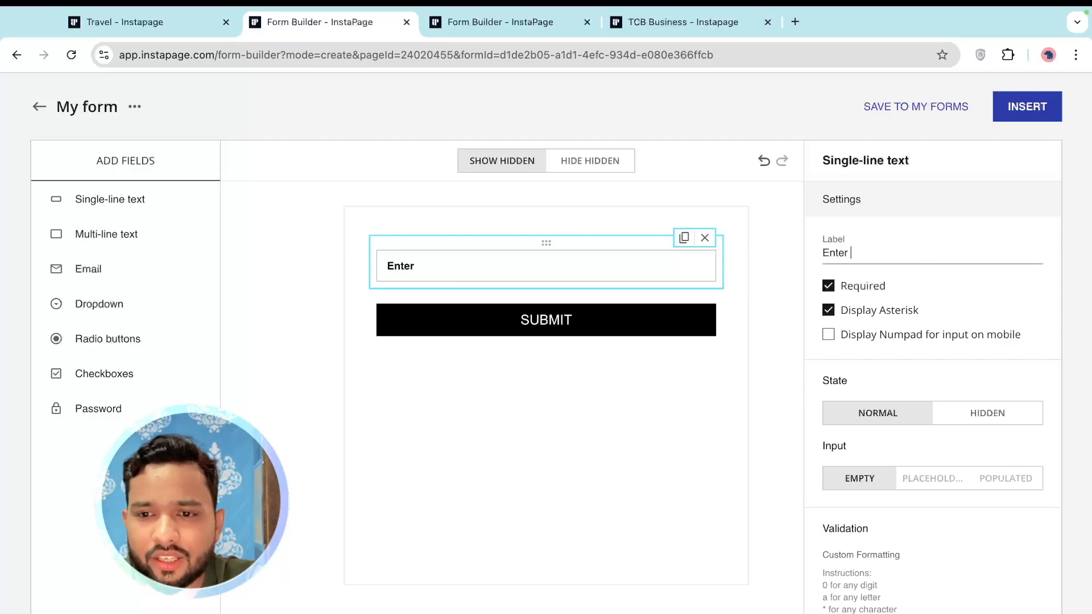
text(Your Name)
Change the form's button text from SUBMIT to 'Next'
click(633, 334)
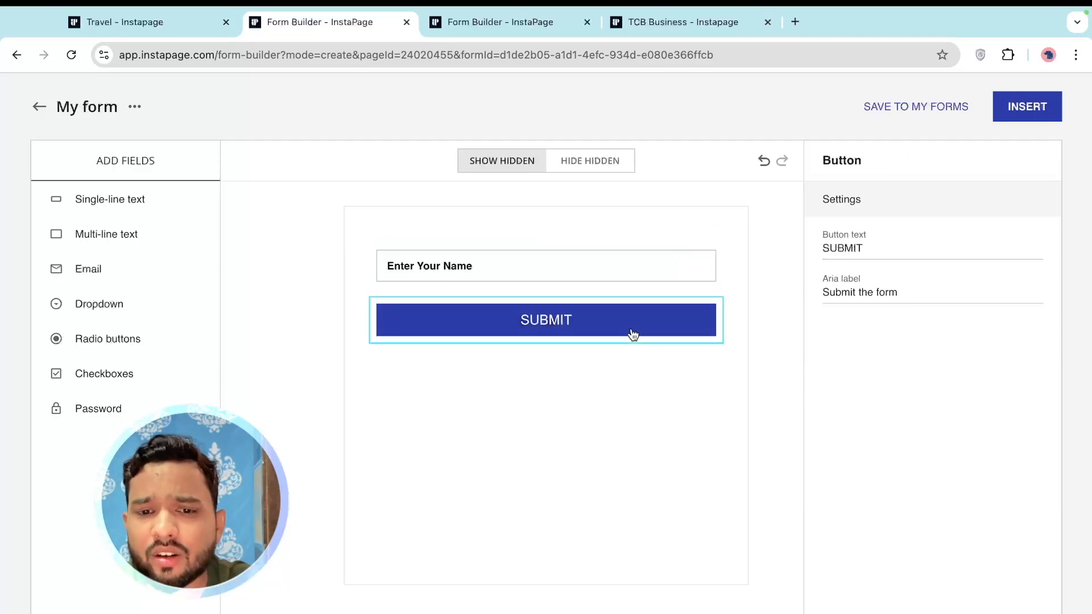
triple_click(865, 251)
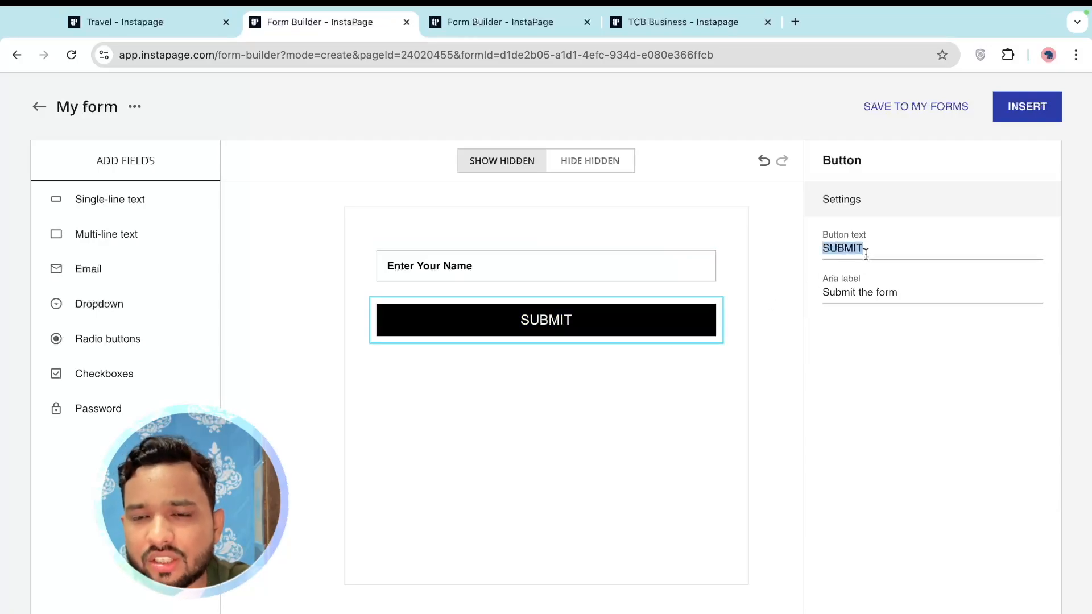
text(Next)
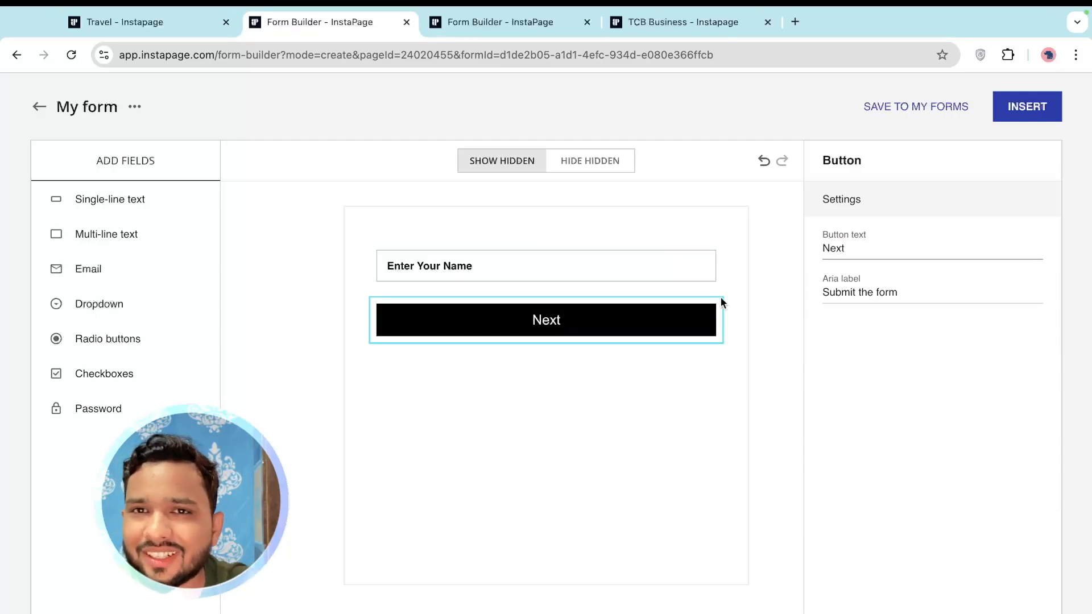
click(617, 371)
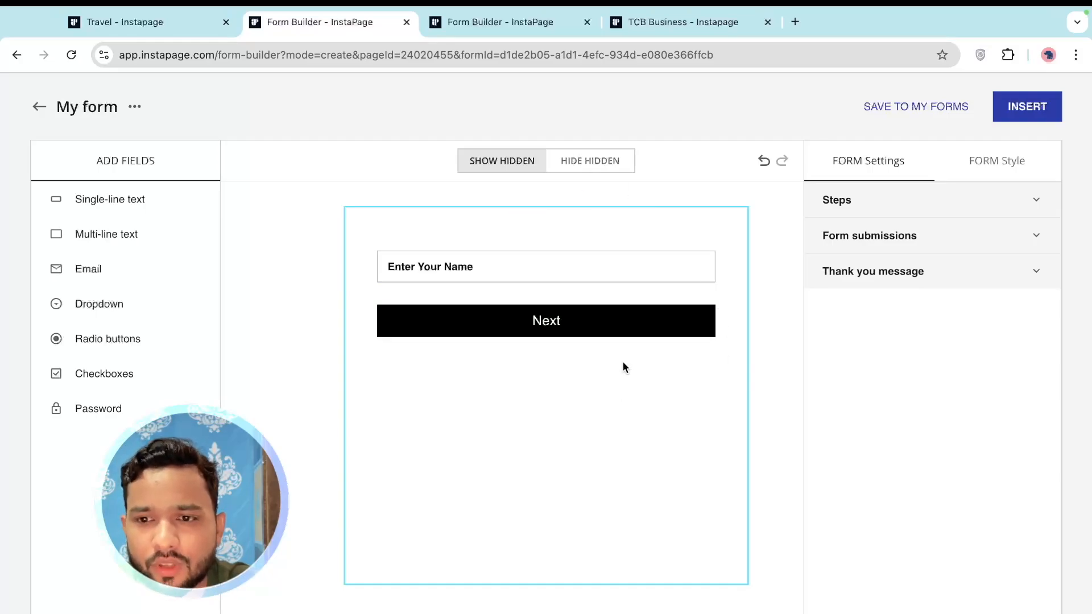
Add Step 2 with an 'Enter Your Age' text field and a 'Next' button
click(859, 203)
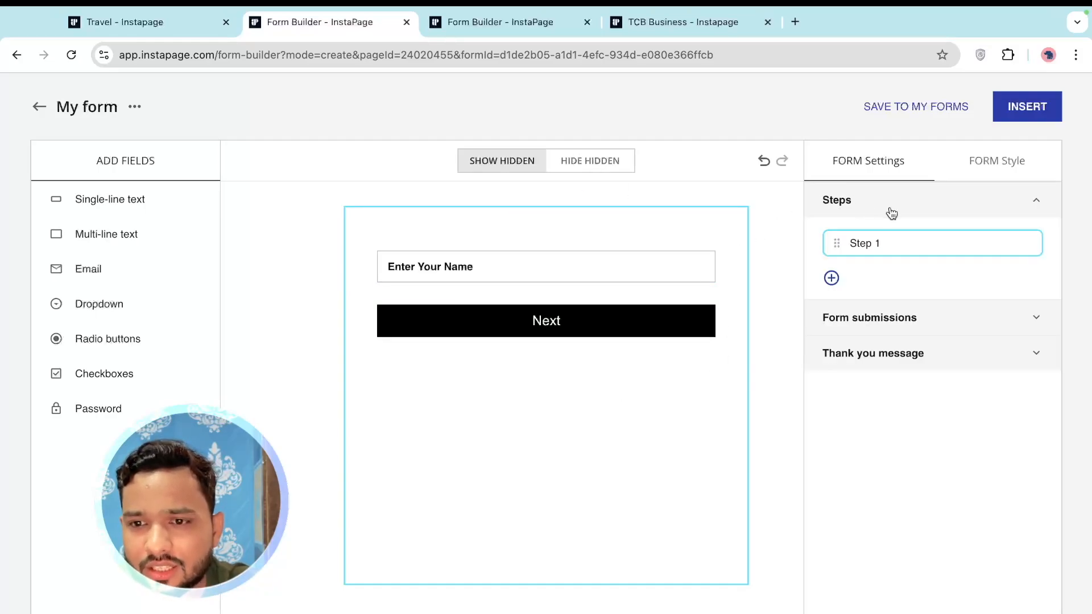
click(831, 280)
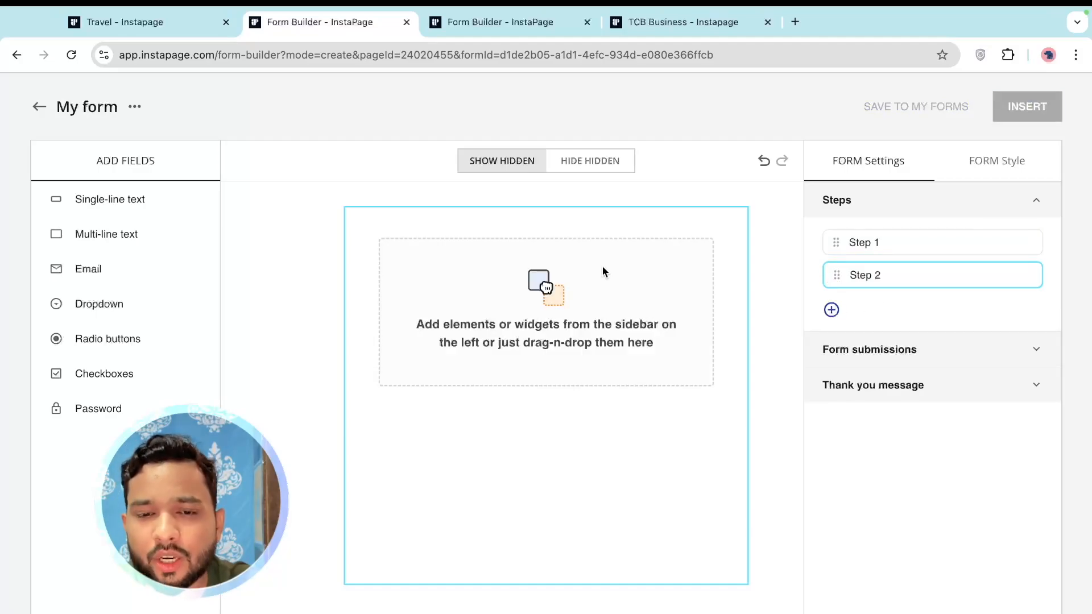
drag(77, 201, 547, 302)
click(597, 318)
double_click(864, 250)
text(Next)
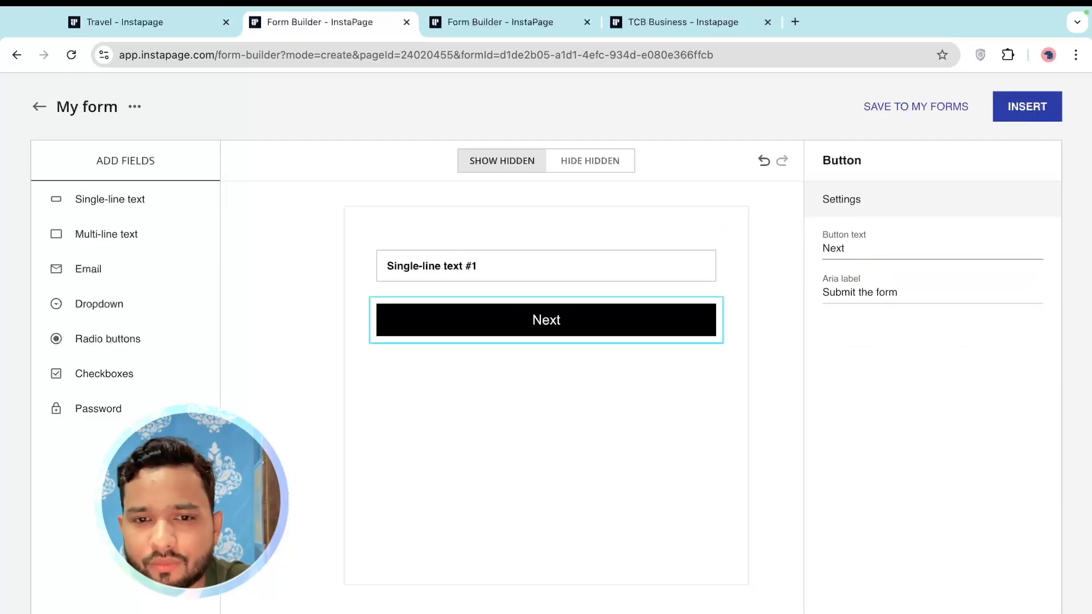
click(577, 271)
text(Enter Your Age)
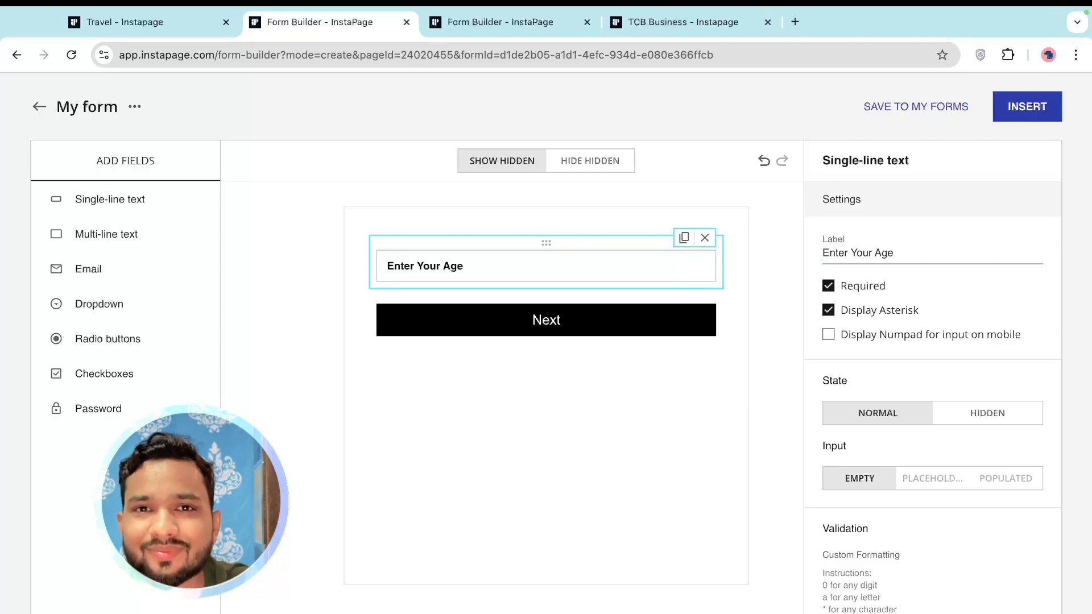
click(547, 372)
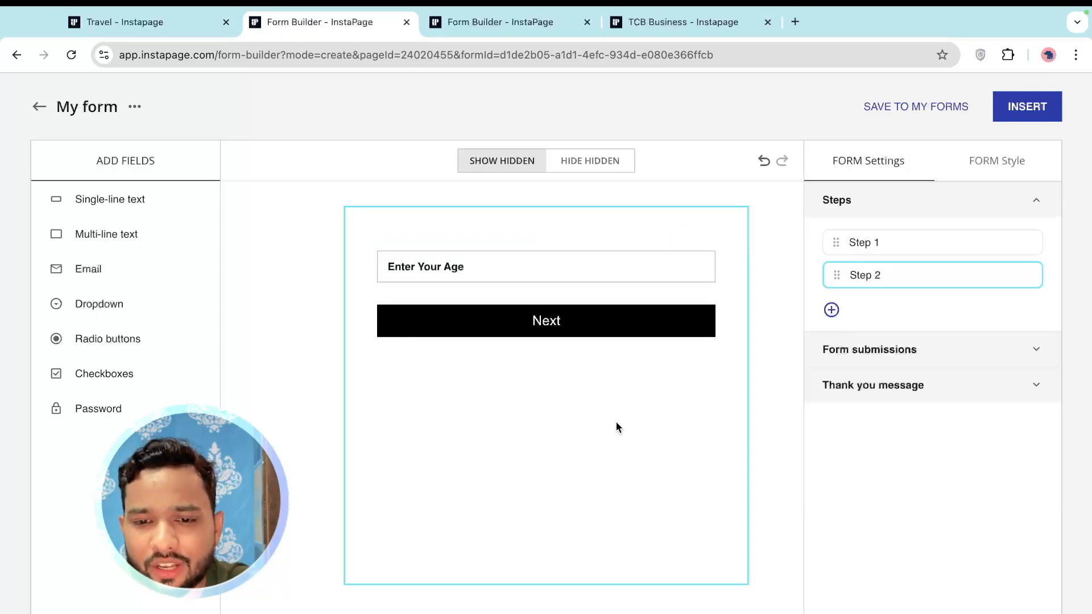
Add Step 3 with an email field labelled 'Enter Your Email'
click(831, 310)
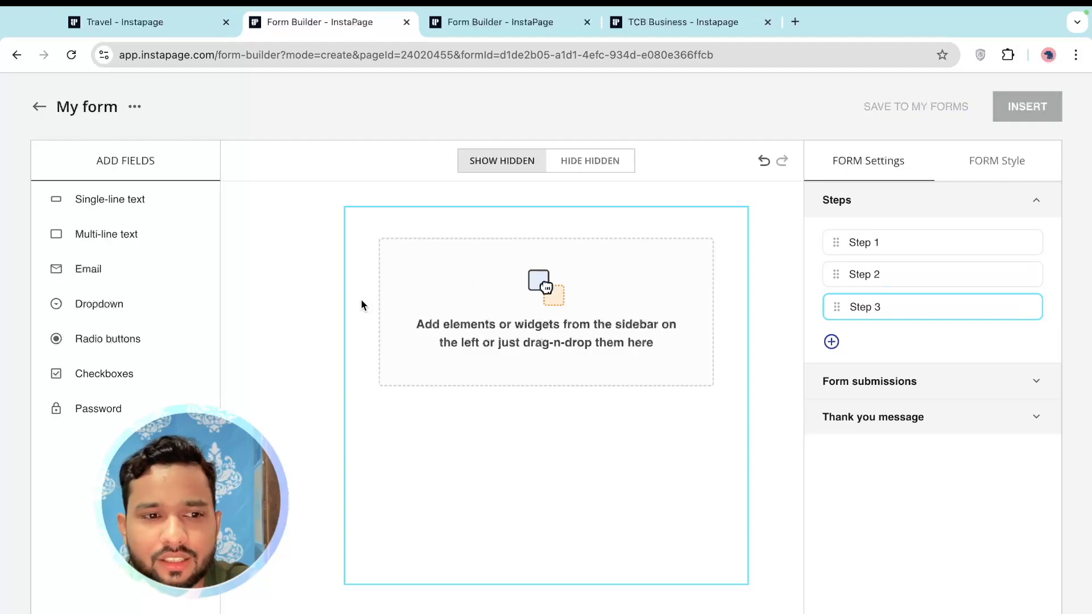
drag(85, 272, 527, 289)
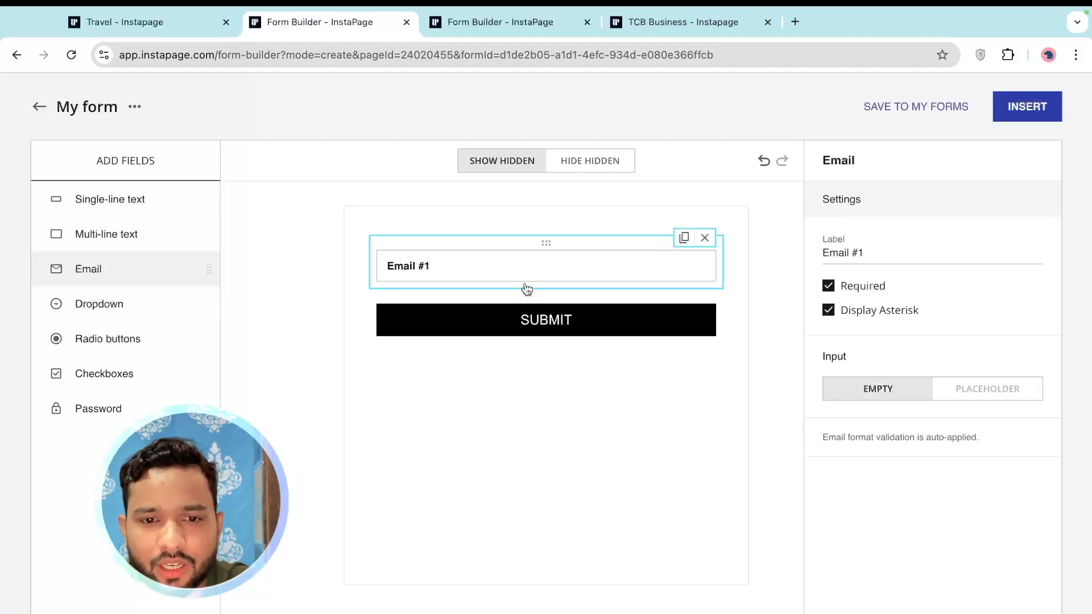
triple_click(899, 252)
text(Enter )
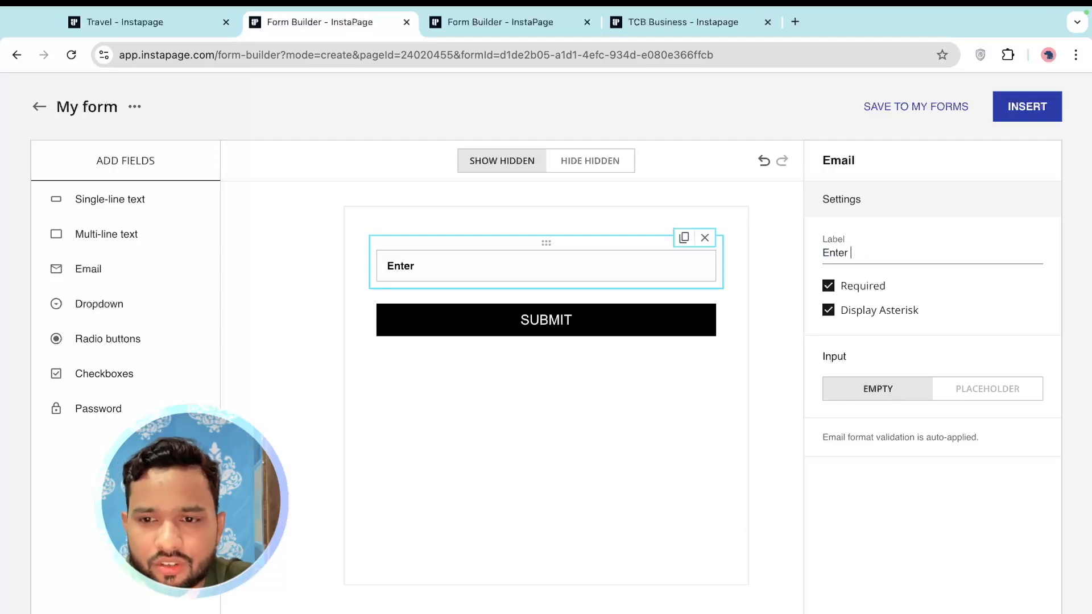
text(Your Email)
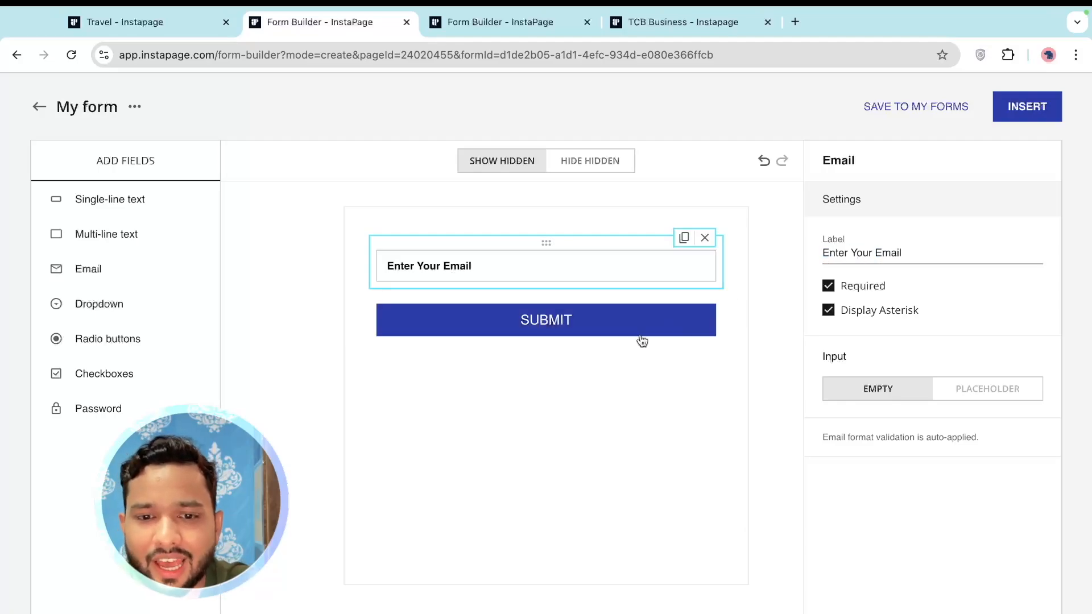
click(531, 335)
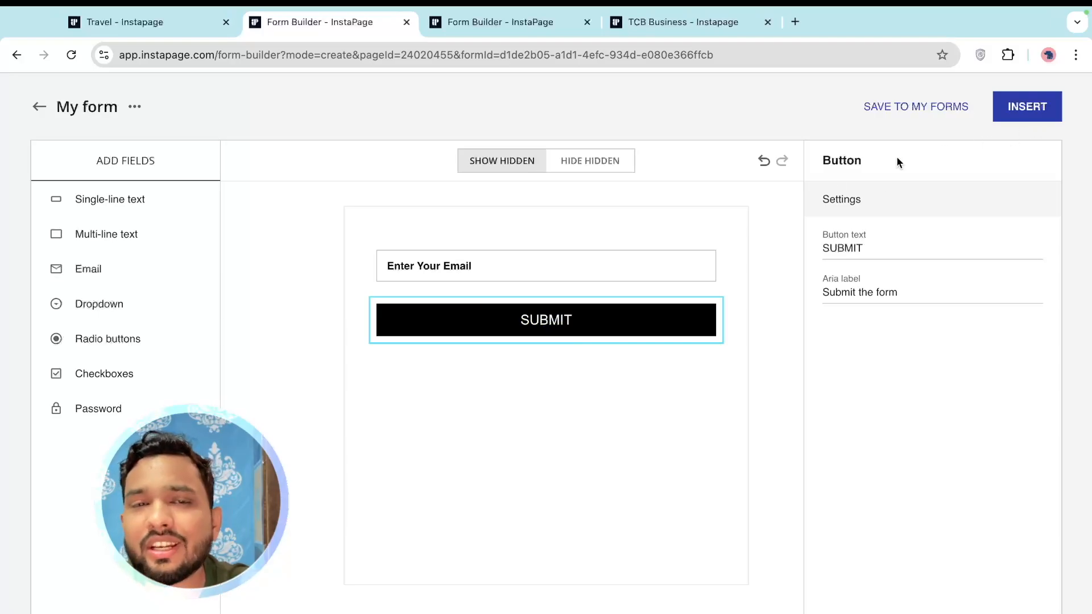
Insert the three-step form, move it above the benefit columns, and save the page
click(1026, 106)
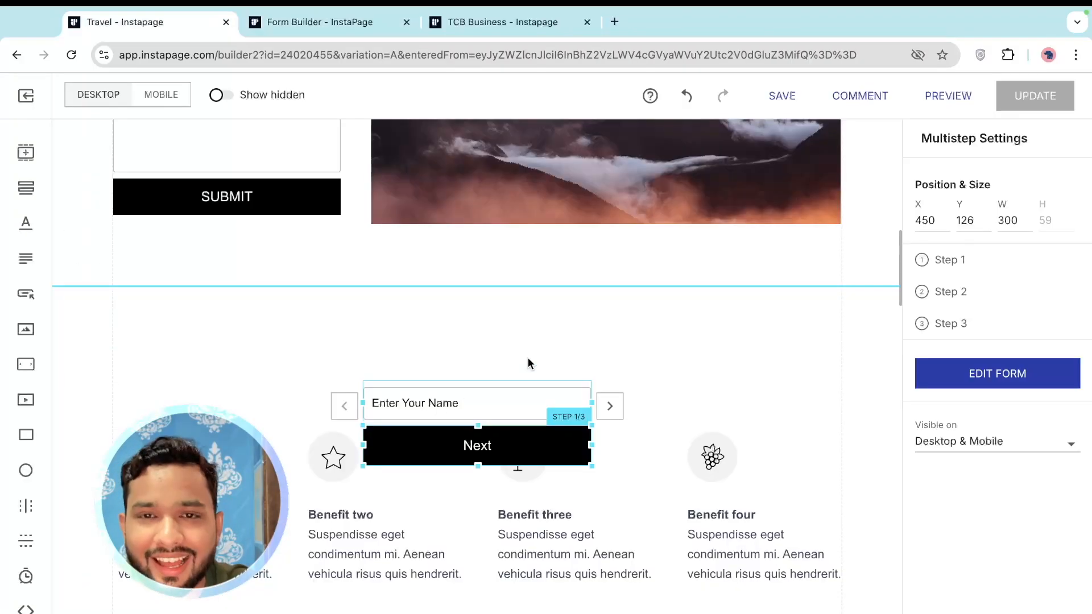
drag(515, 437, 476, 381)
click(780, 374)
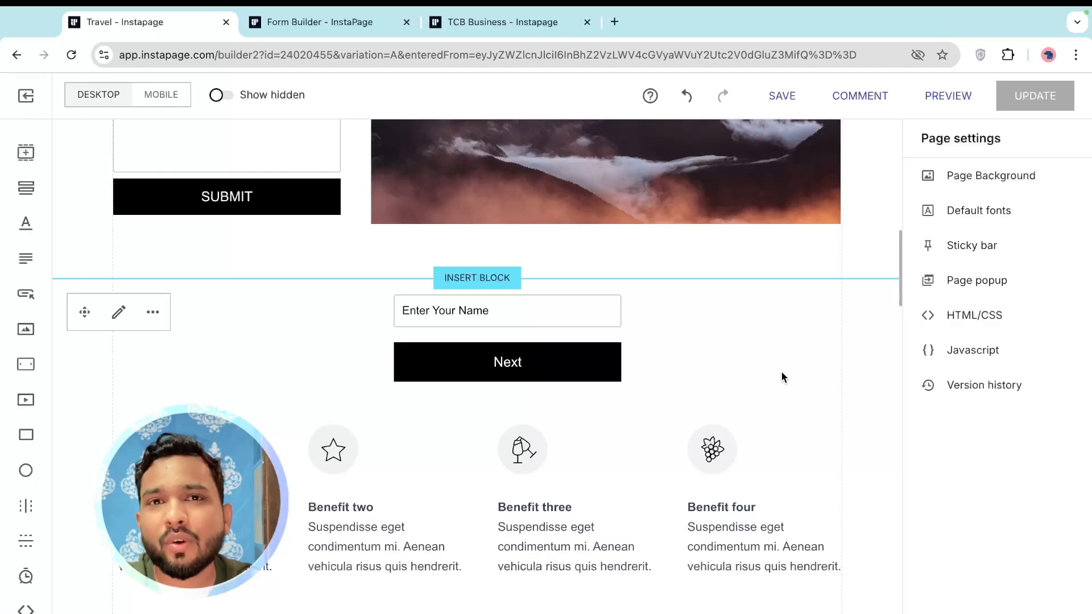
scroll(781, 371, down, 2)
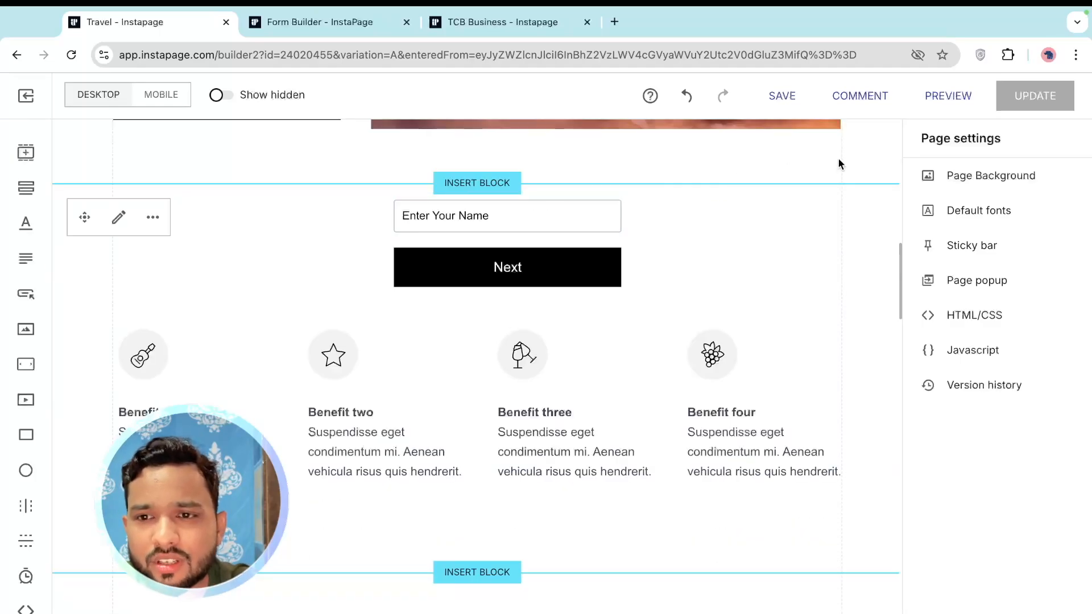
click(781, 96)
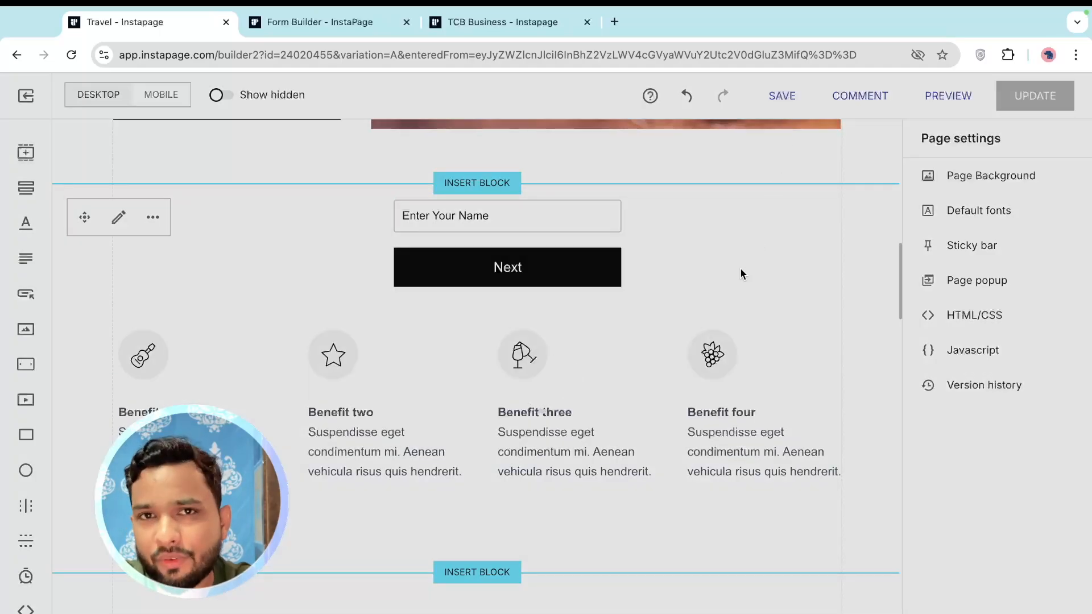
Preview the Travel page and fill the form's first step with a suggested name
click(948, 96)
scroll(523, 313, down, 2)
scroll(423, 314, down, 6)
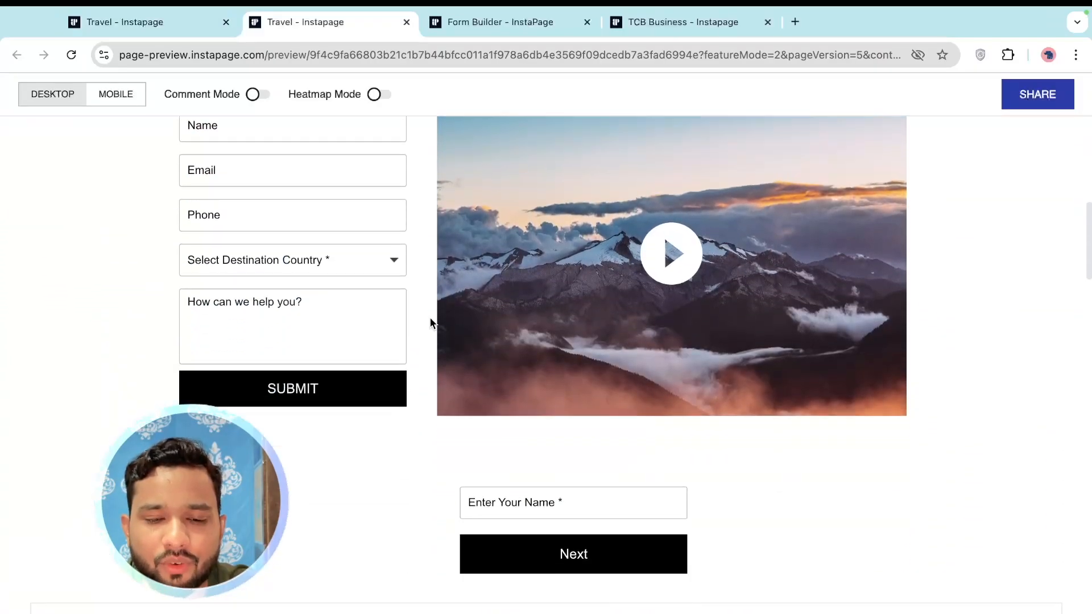
click(582, 275)
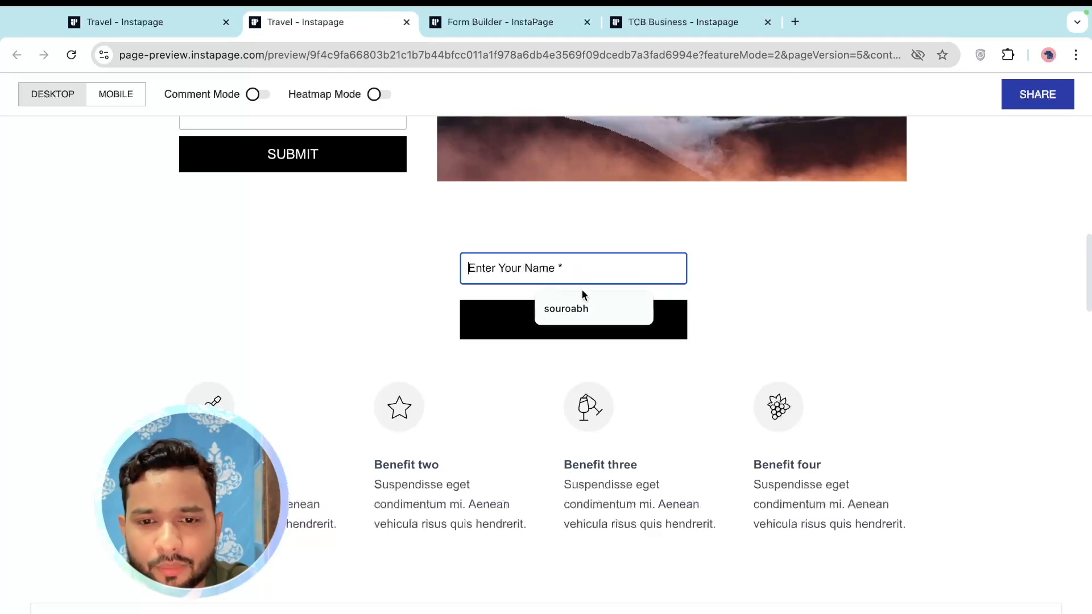
click(580, 301)
click(560, 318)
Enter age 22, then an email address on the final step, and submit the form
click(493, 270)
click(560, 307)
click(566, 315)
click(502, 271)
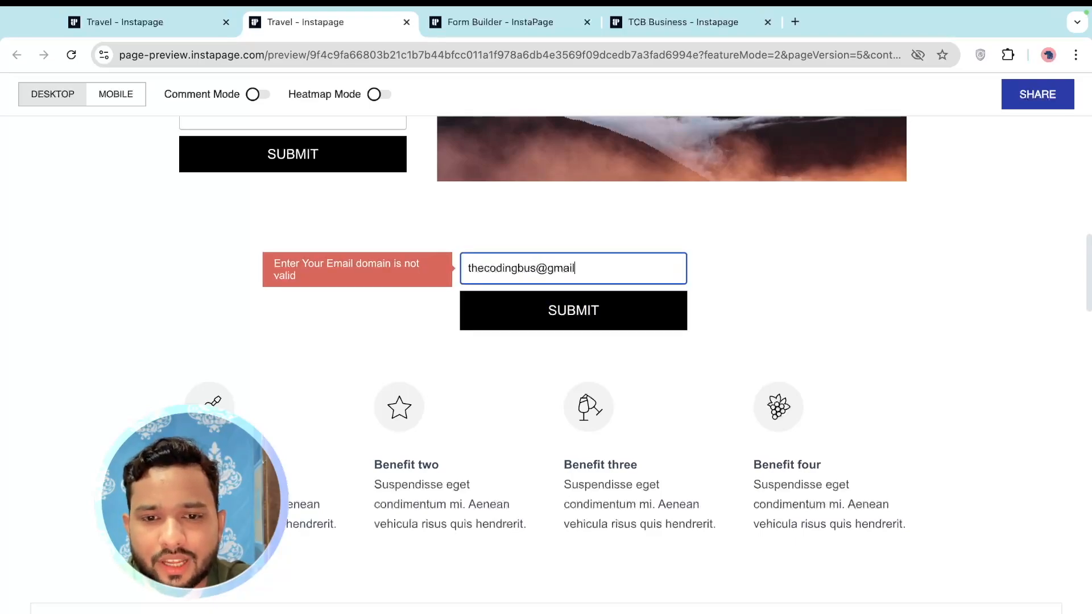
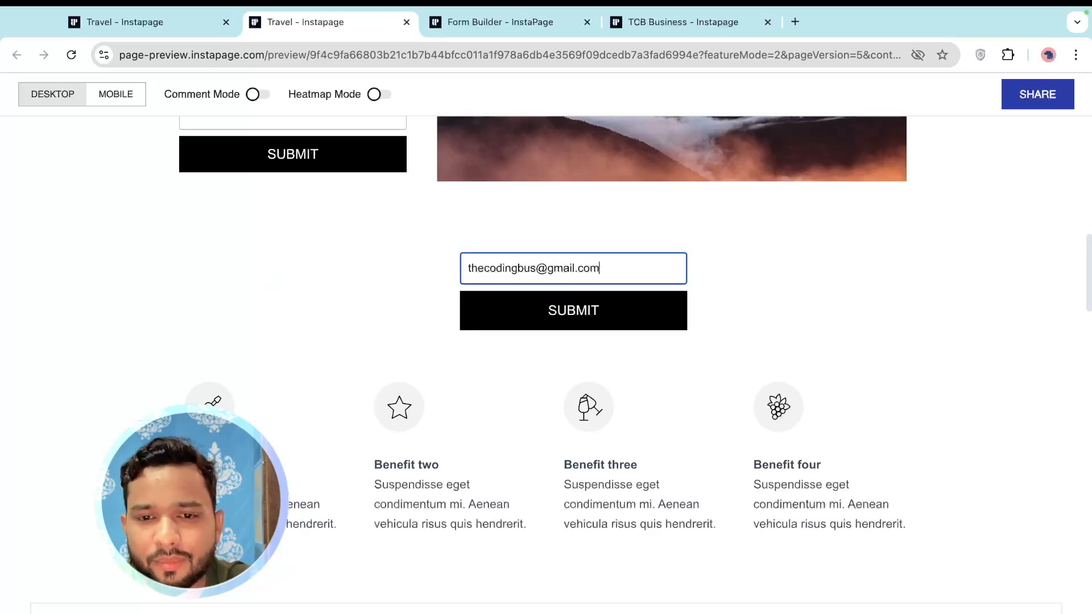
click(550, 316)
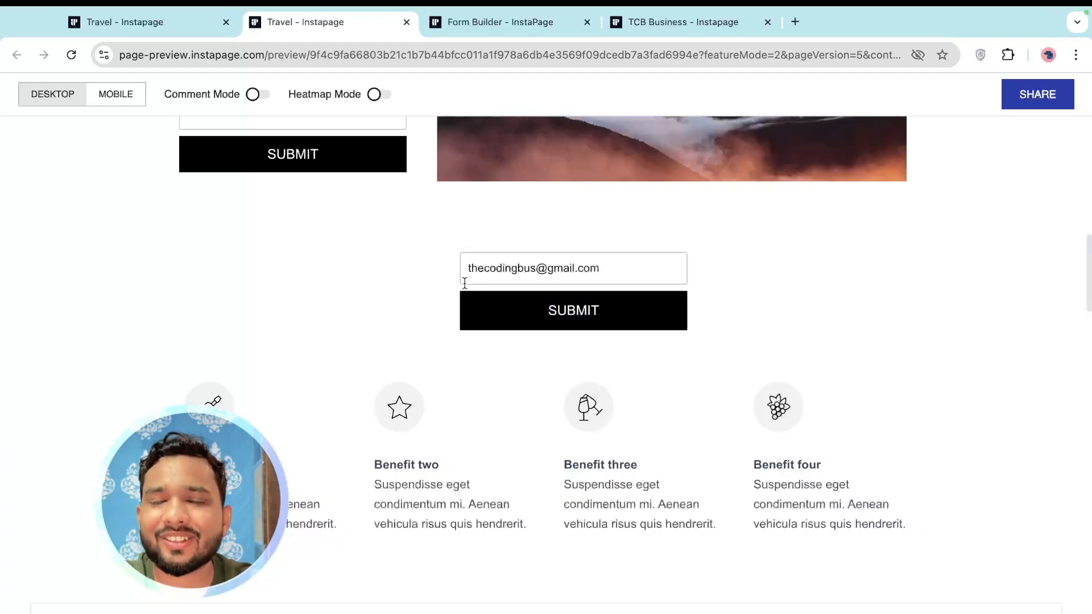
scroll(465, 283, up, 1)
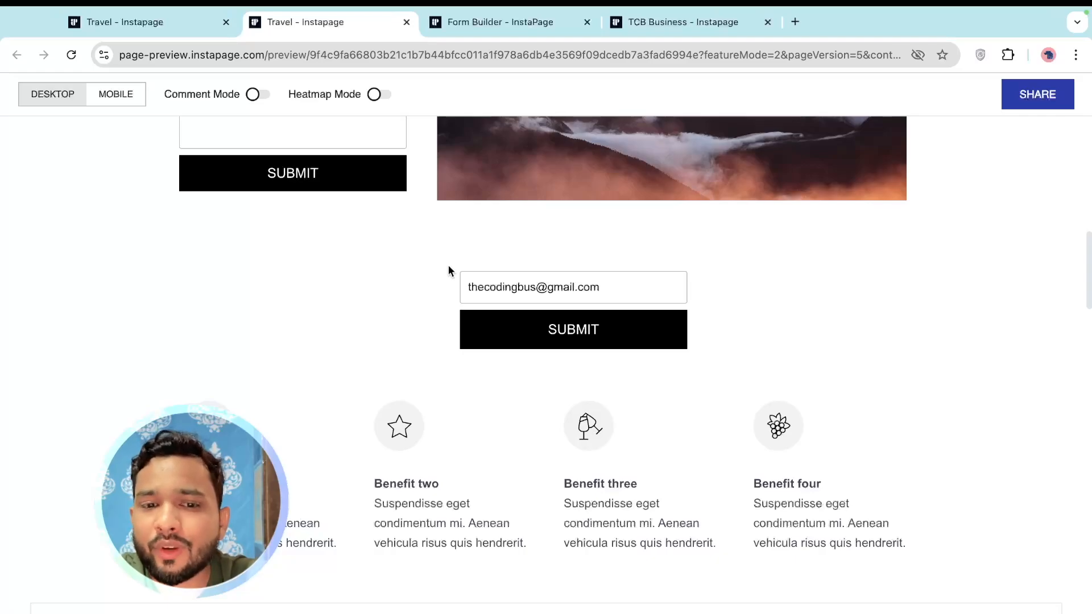
scroll(448, 271, up, 5)
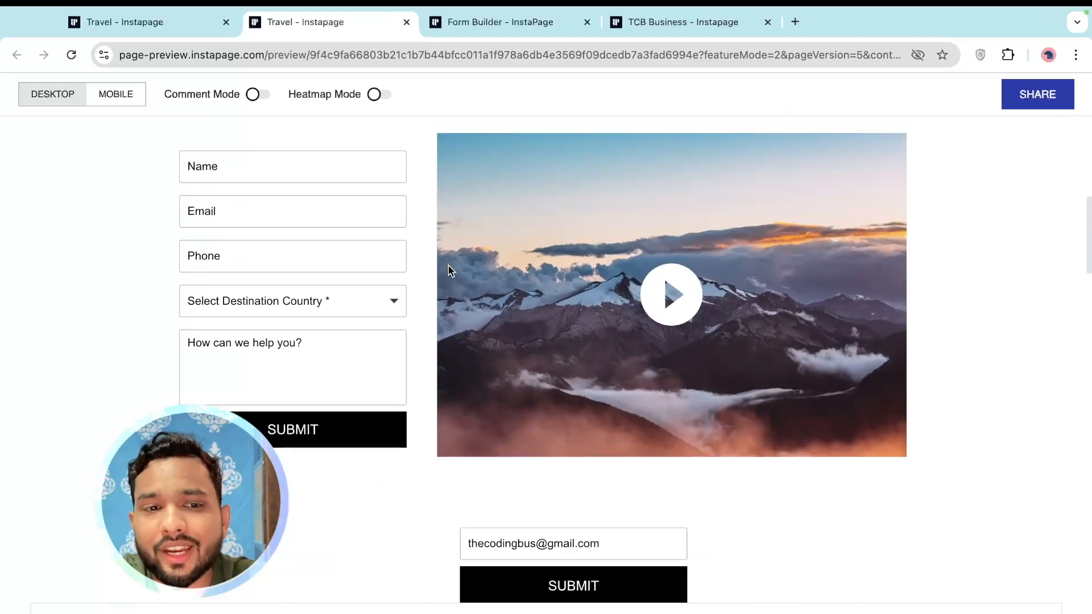